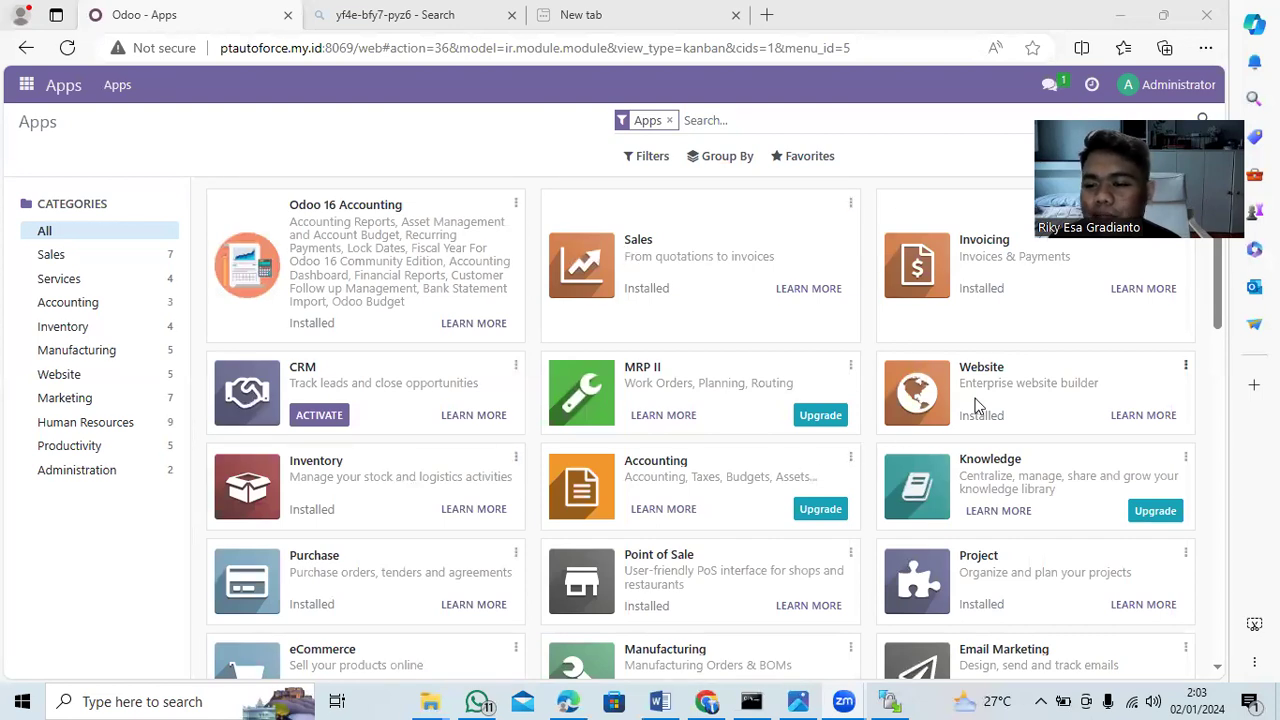
Remove the Apps filter from the module list and search the modules for accounting
scroll(980, 400, down, 1)
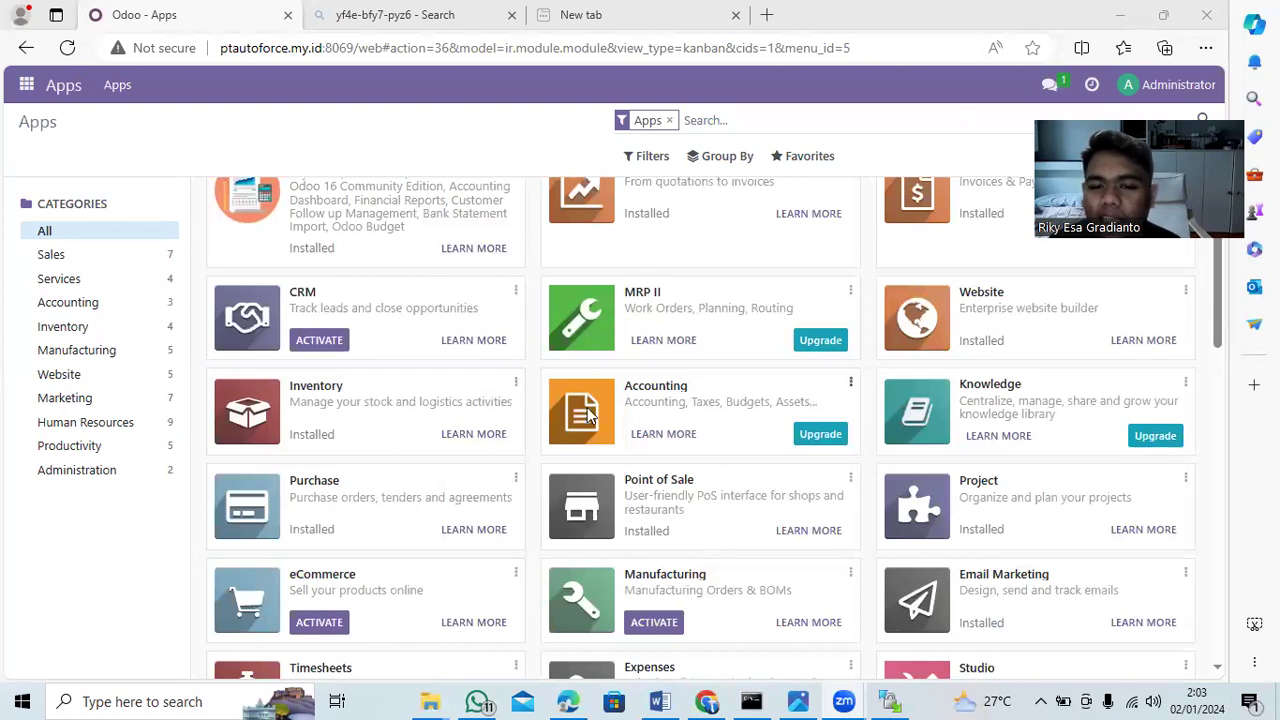
scroll(339, 285, up, 1)
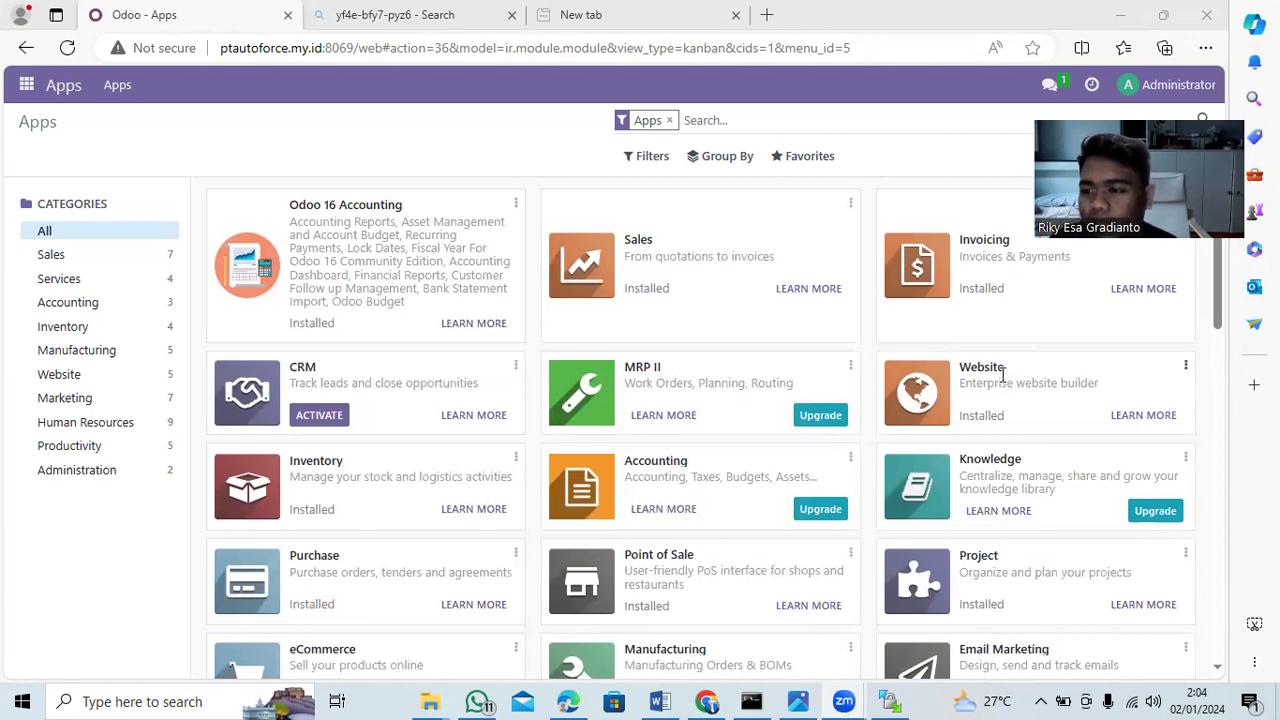
click(669, 120)
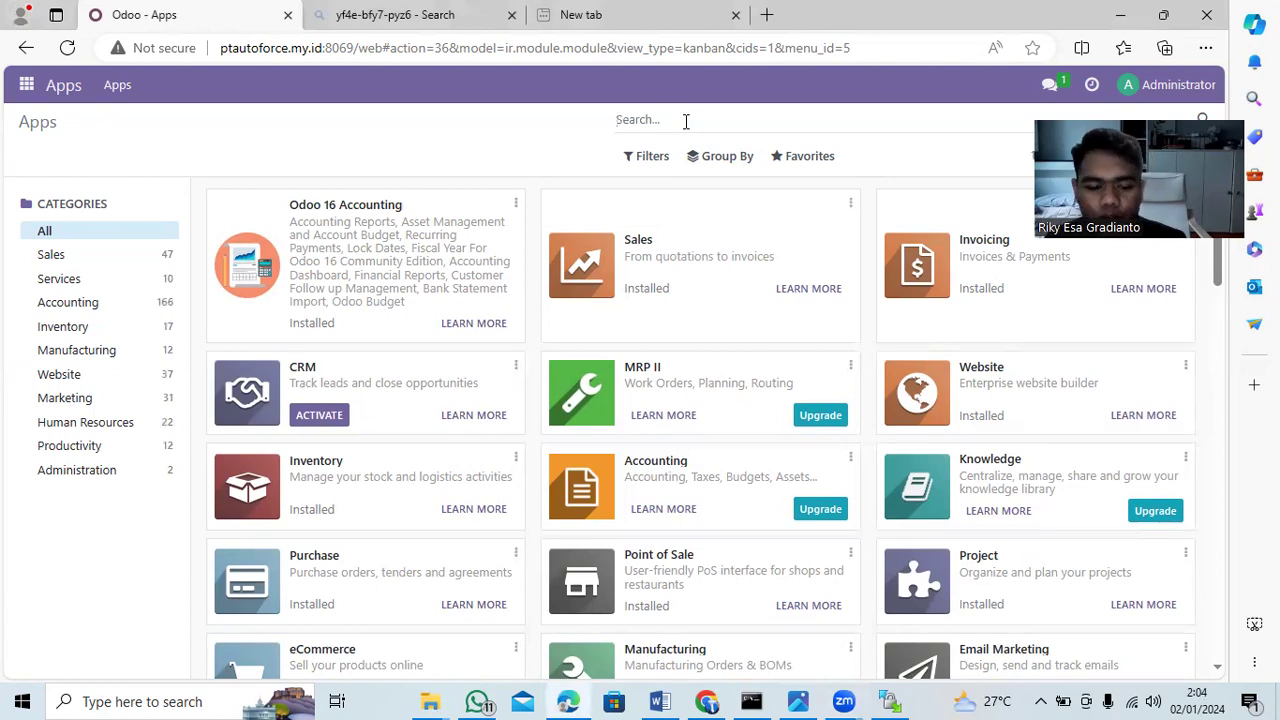
text(acco)
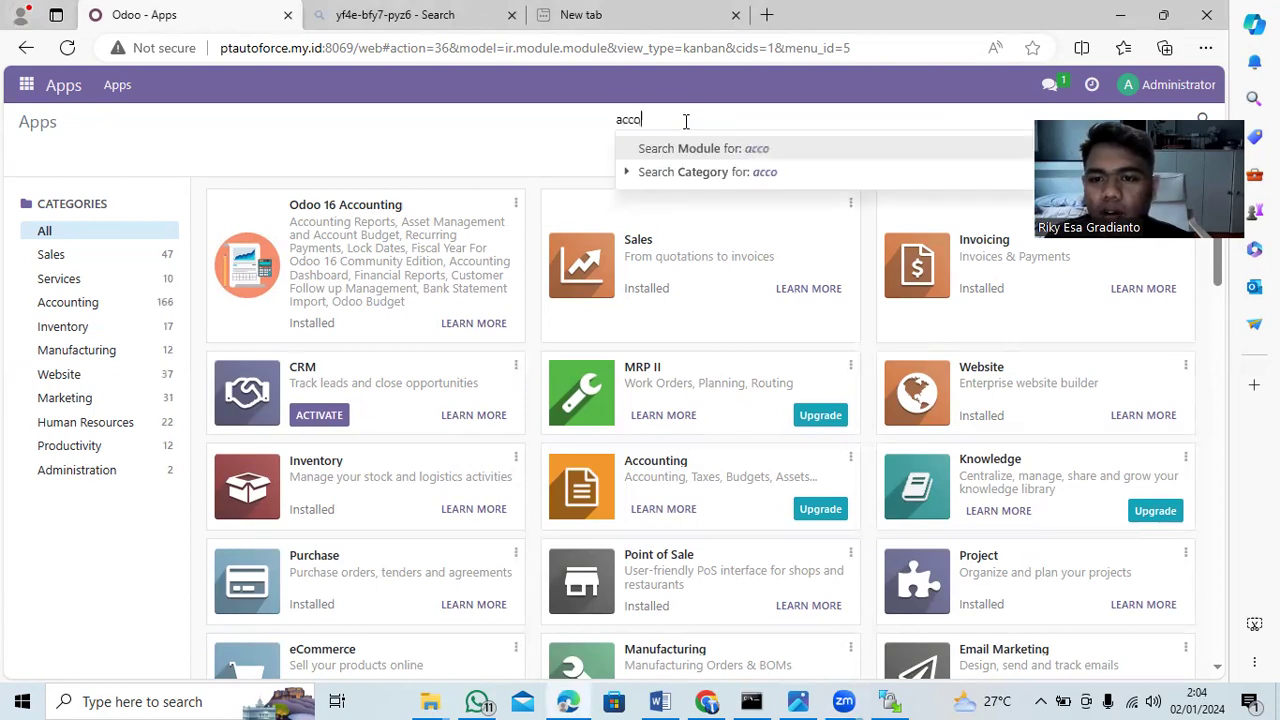
text(unting)
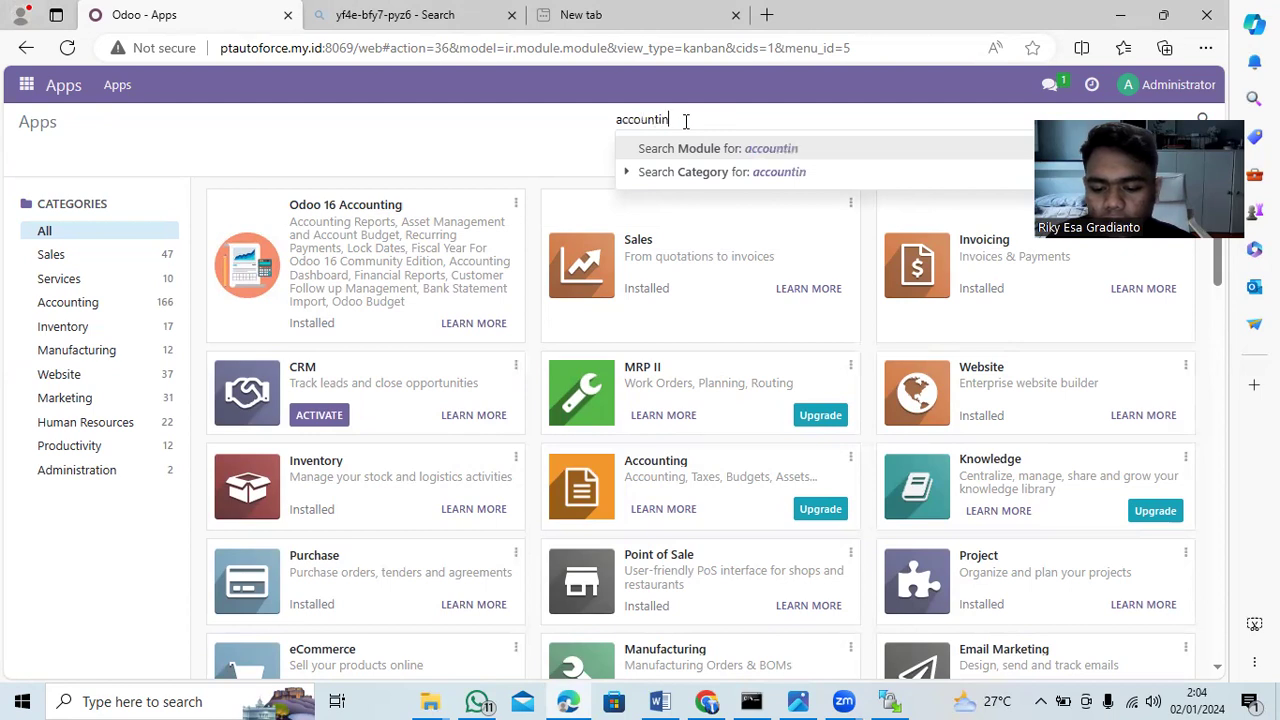
key(Return)
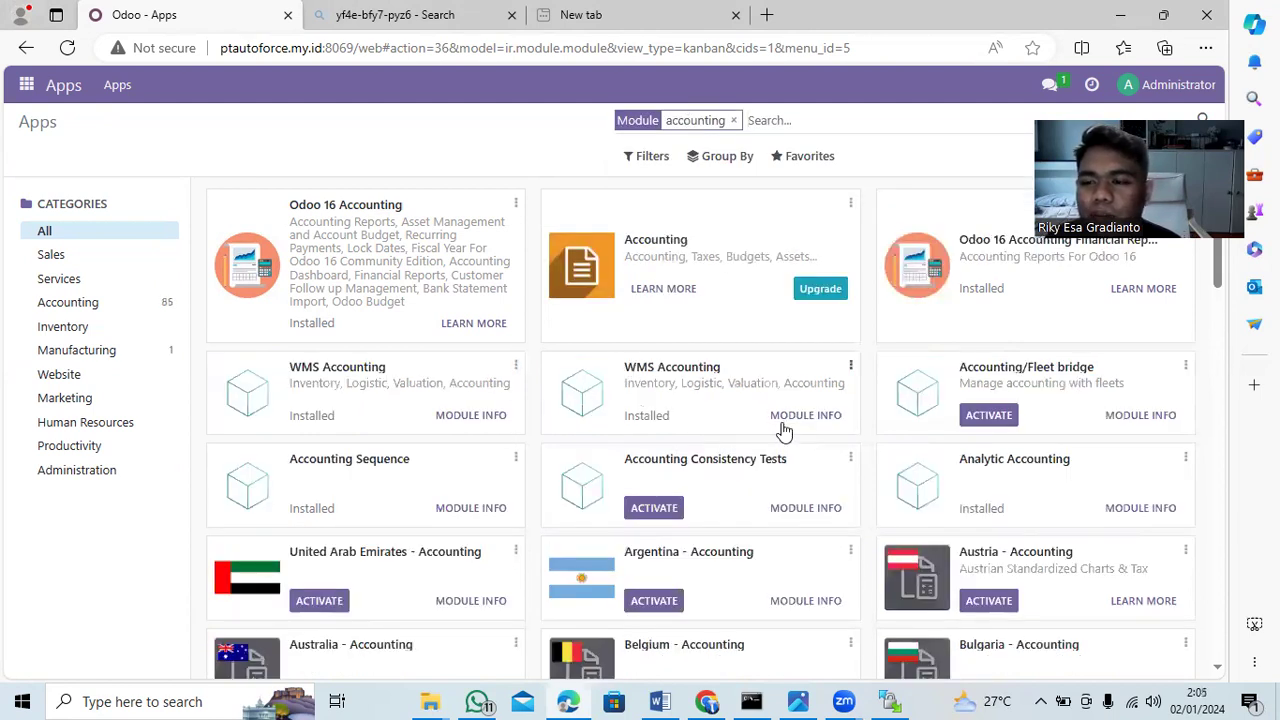
Activate the Indonesian - Accounting module and return to the Apps list
scroll(633, 452, down, 3)
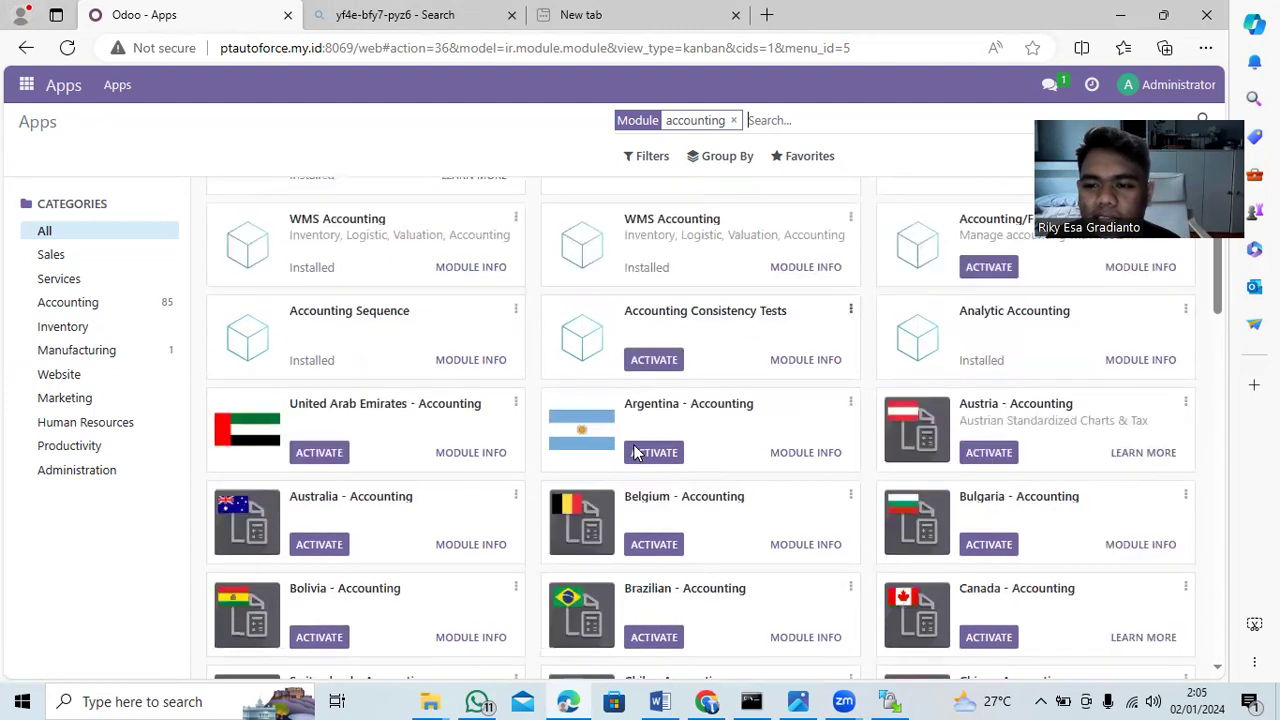
scroll(534, 450, down, 4)
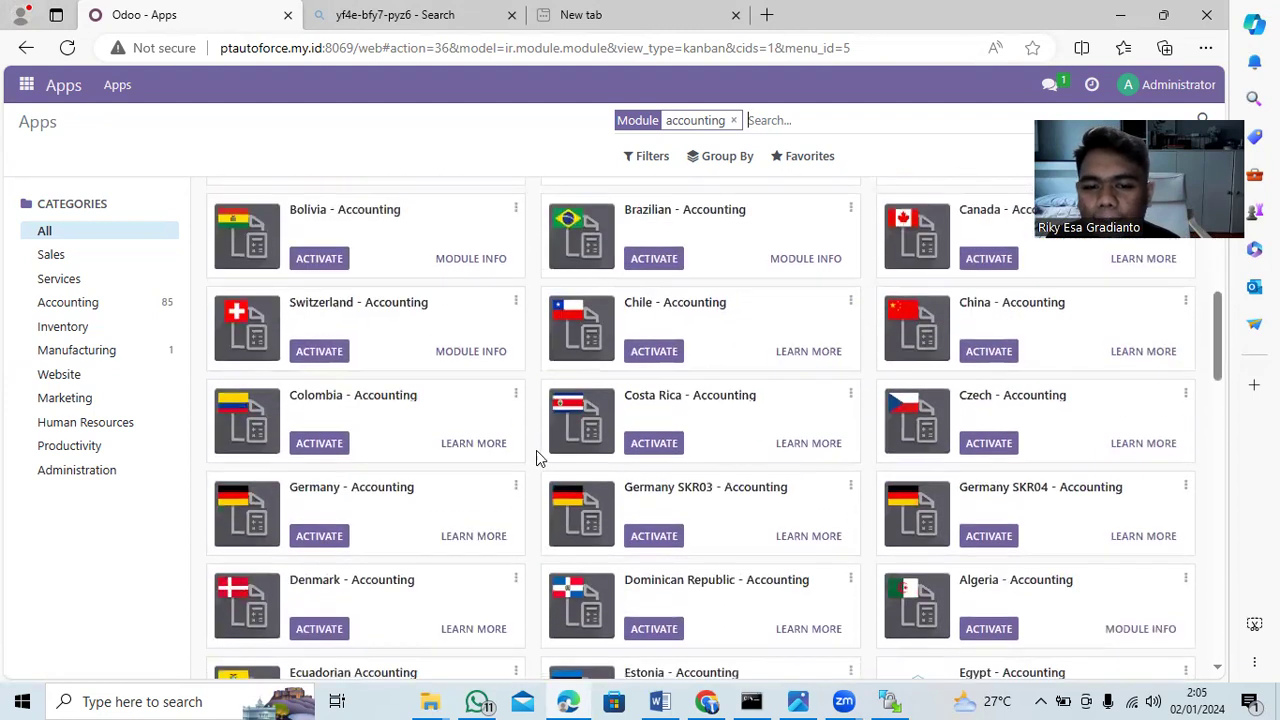
scroll(537, 452, down, 5)
scroll(594, 466, down, 3)
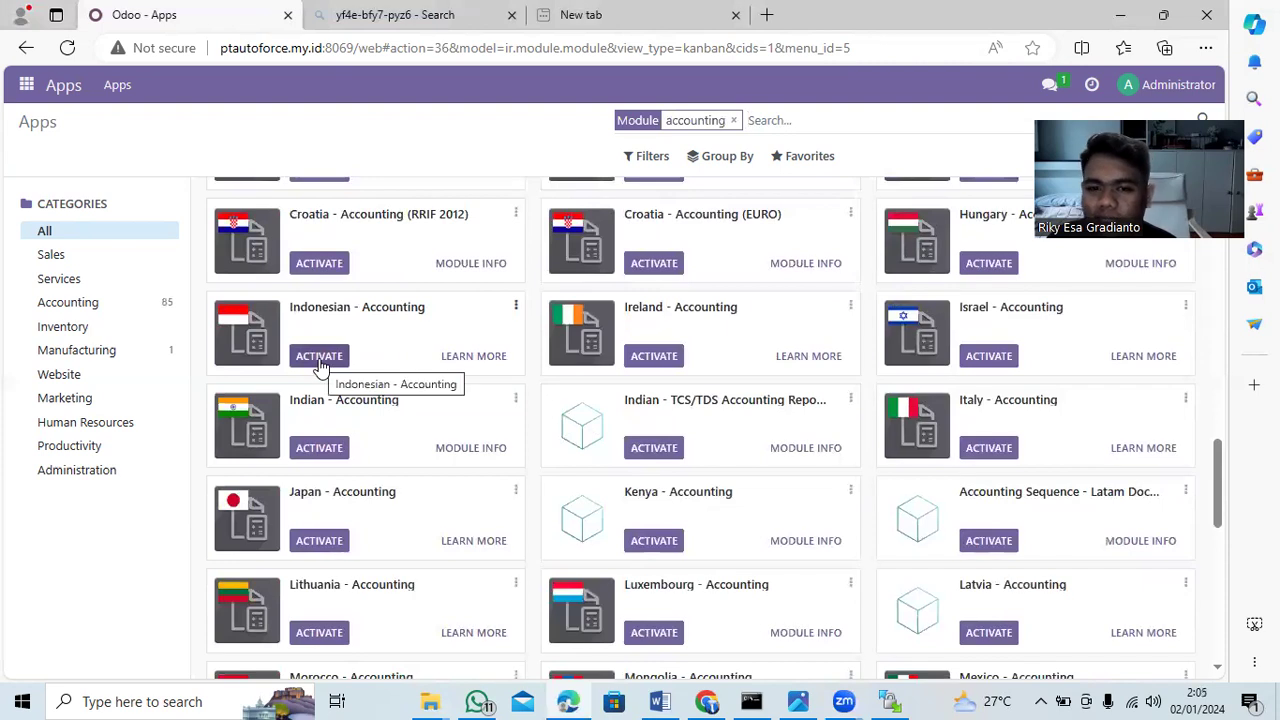
click(319, 356)
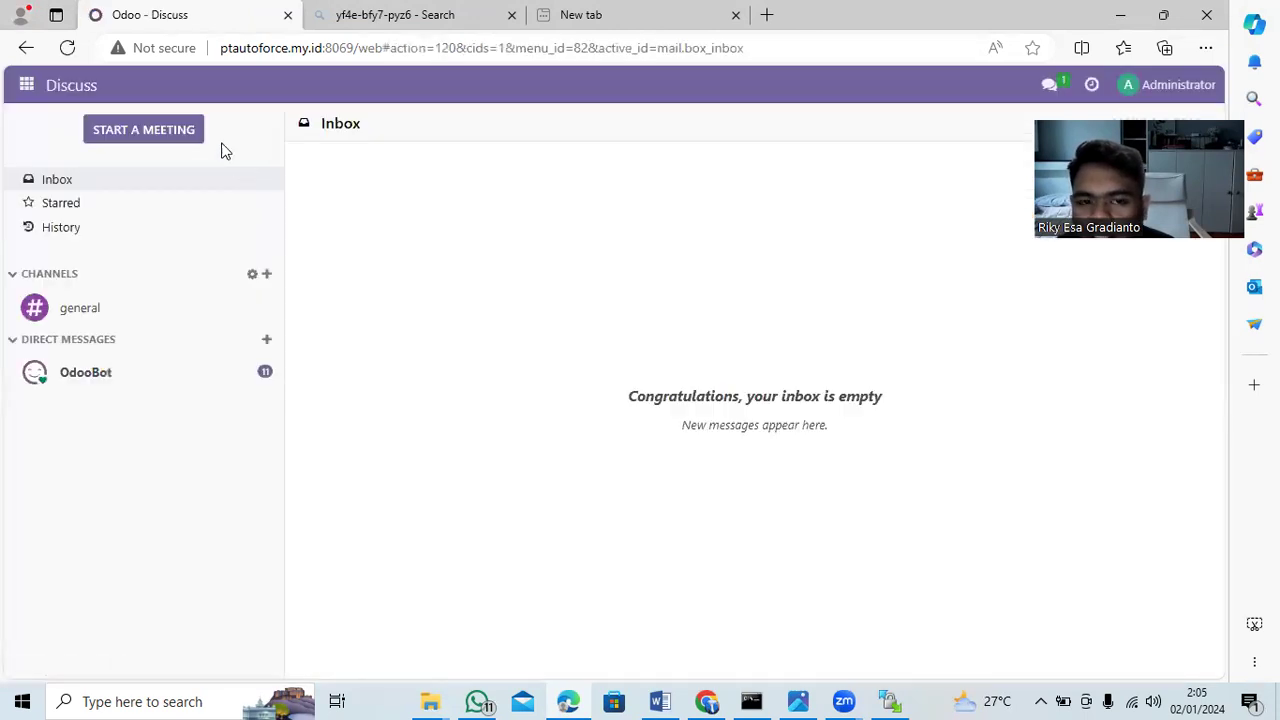
click(22, 86)
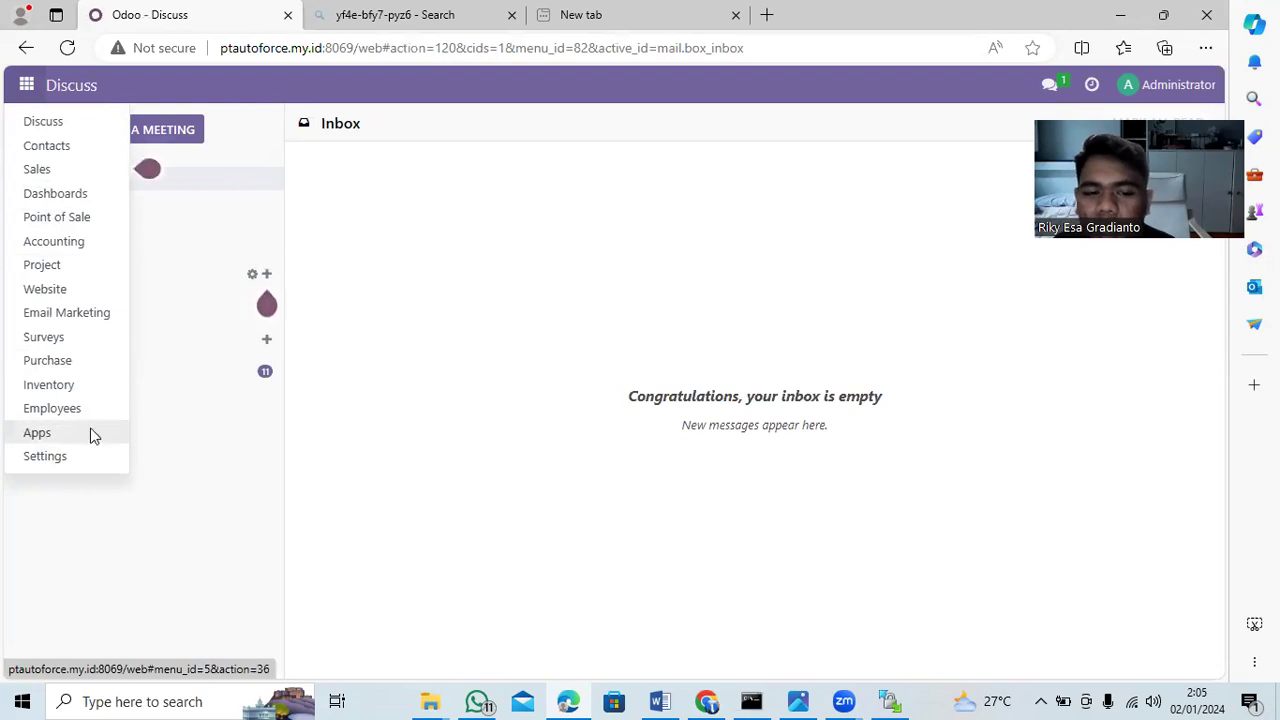
click(37, 432)
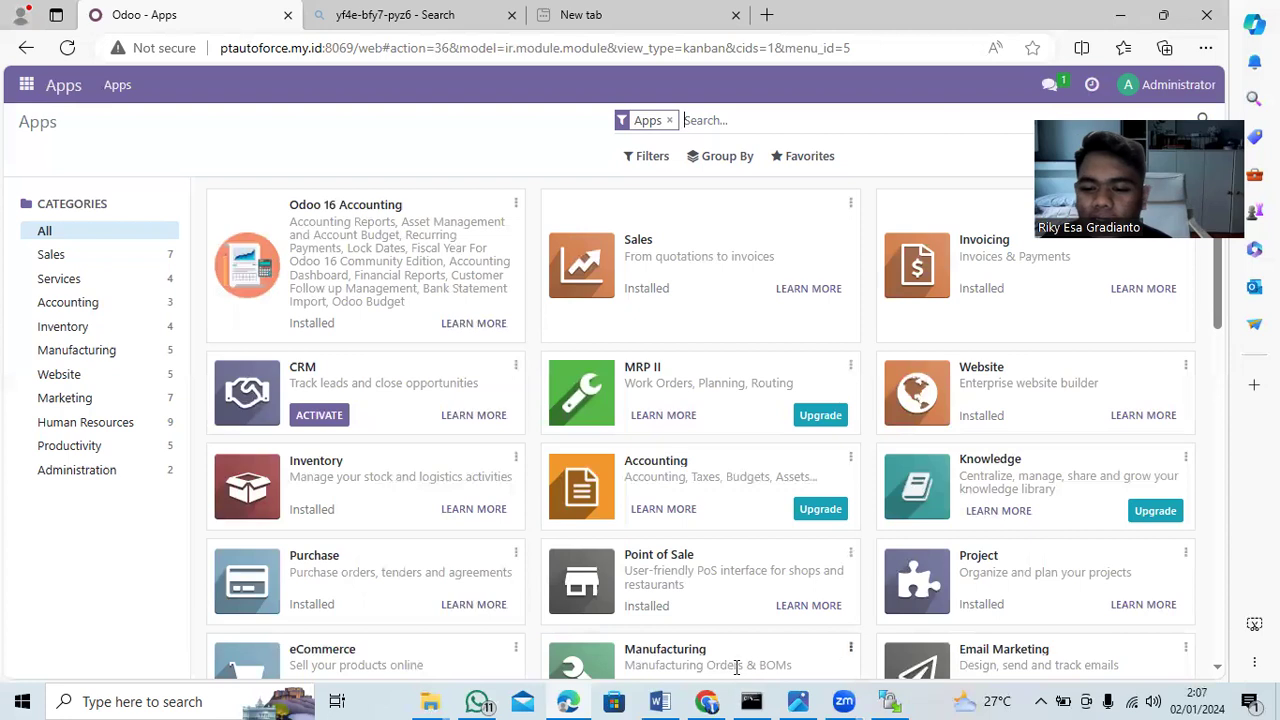
Switch to Chrome and show the Odoo 16 Accounting page of the Odoo app store in English
mouse_move(718, 697)
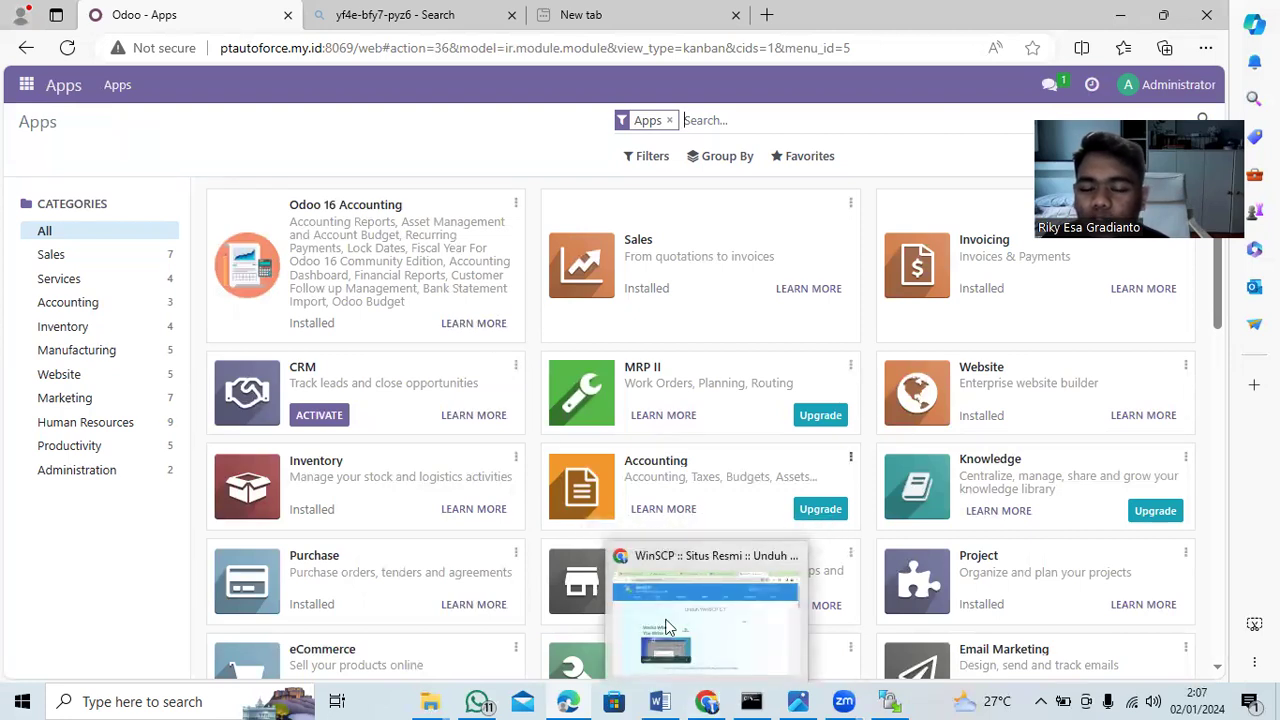
click(712, 700)
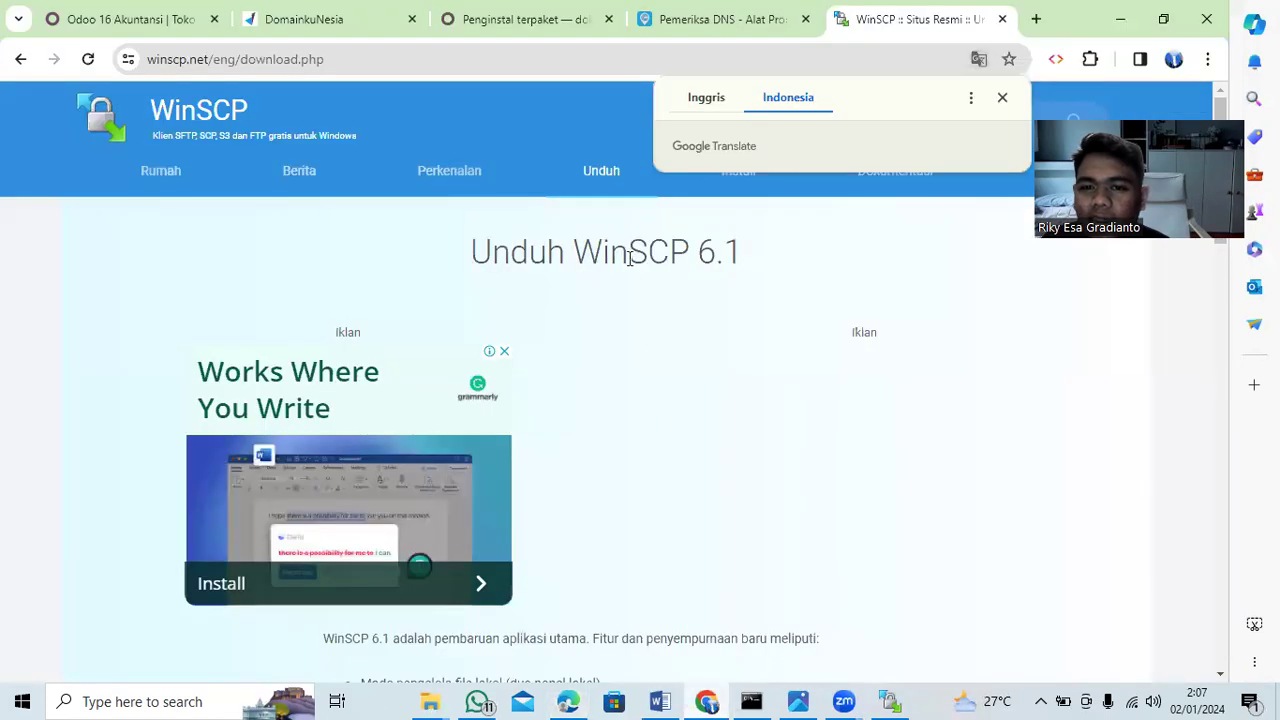
click(121, 19)
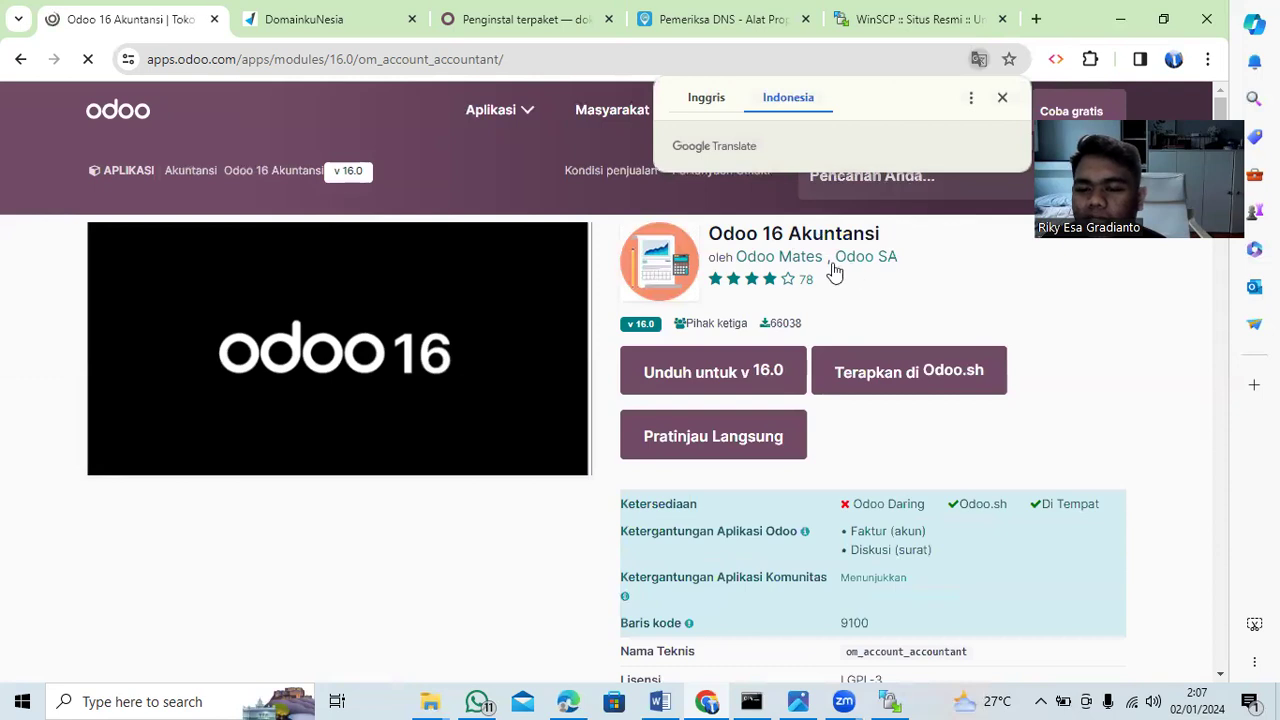
click(704, 99)
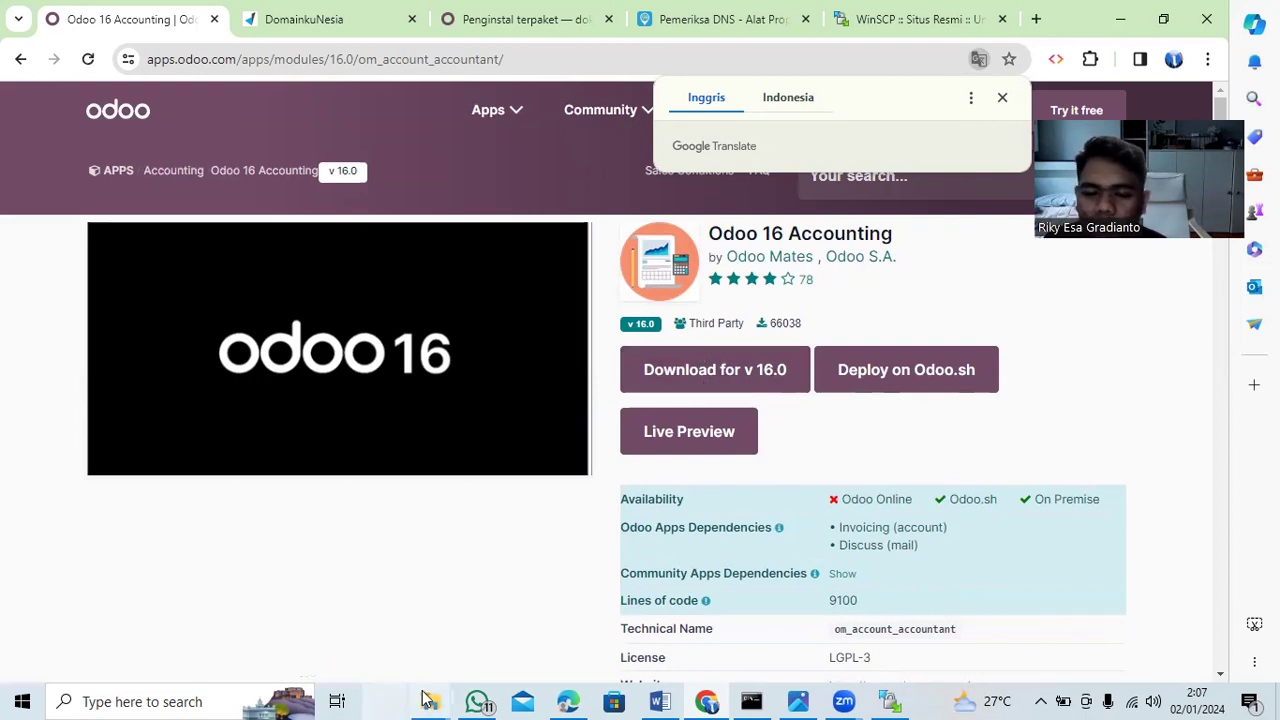
Switch to File Explorer and open the Downloads folder holding the downloaded module archives
mouse_move(428, 700)
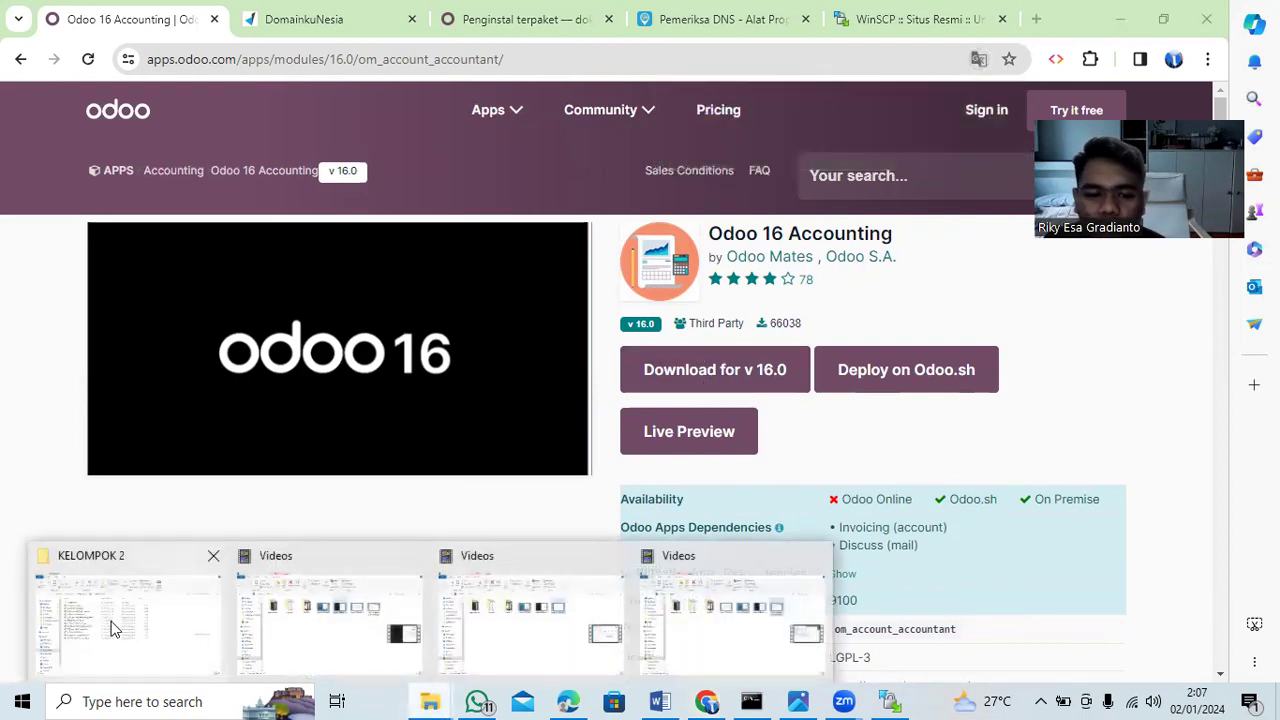
click(110, 620)
click(92, 236)
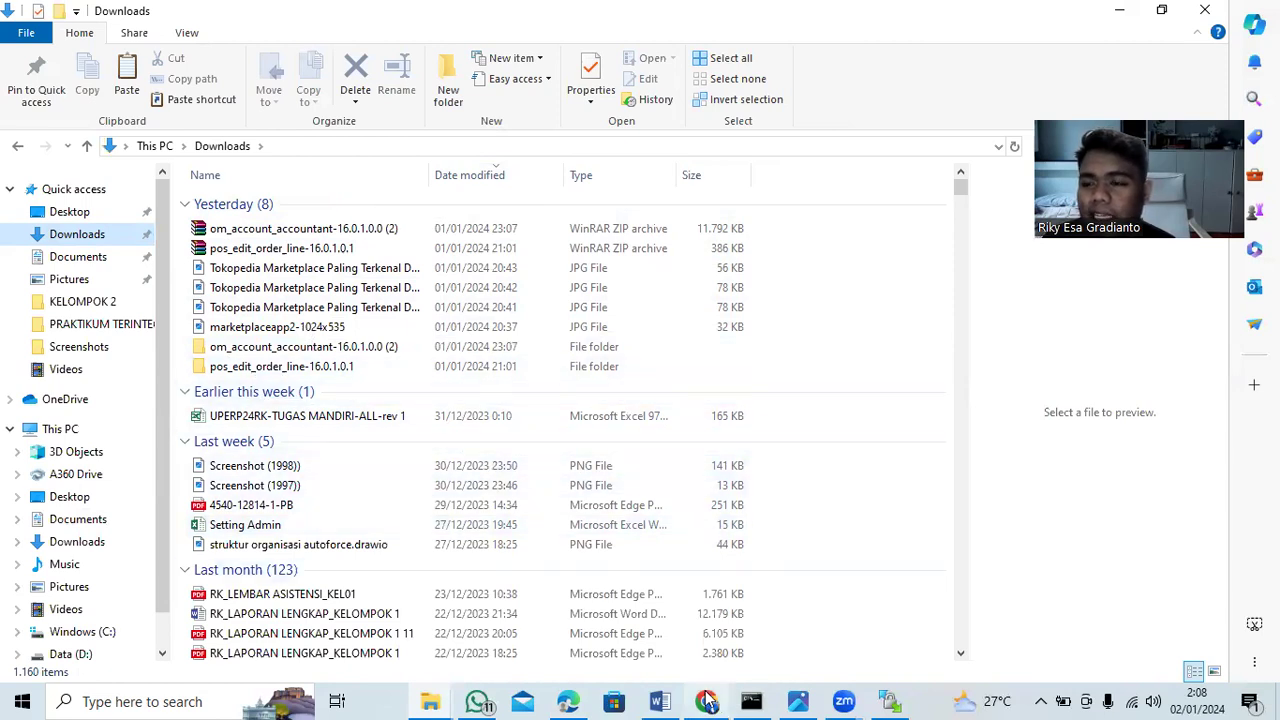
Switch to Chrome and open WinSCP's official download page from the Google results, down to its download options
mouse_move(707, 700)
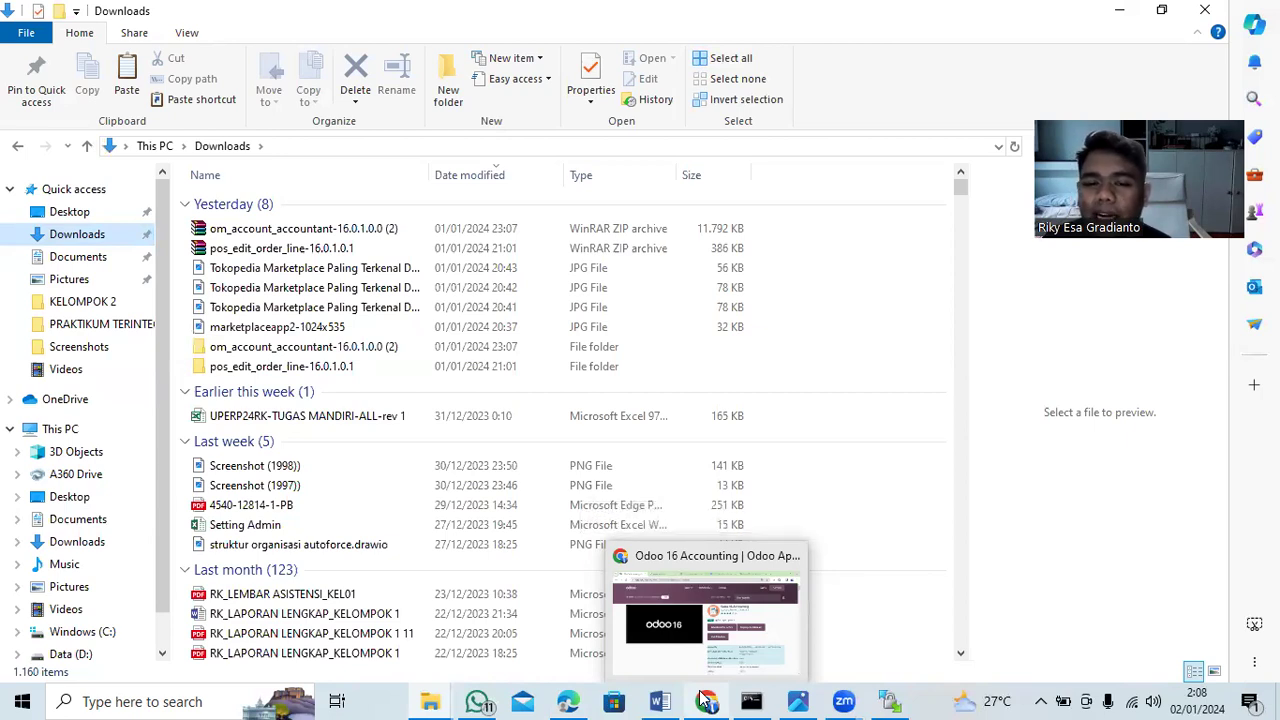
click(704, 605)
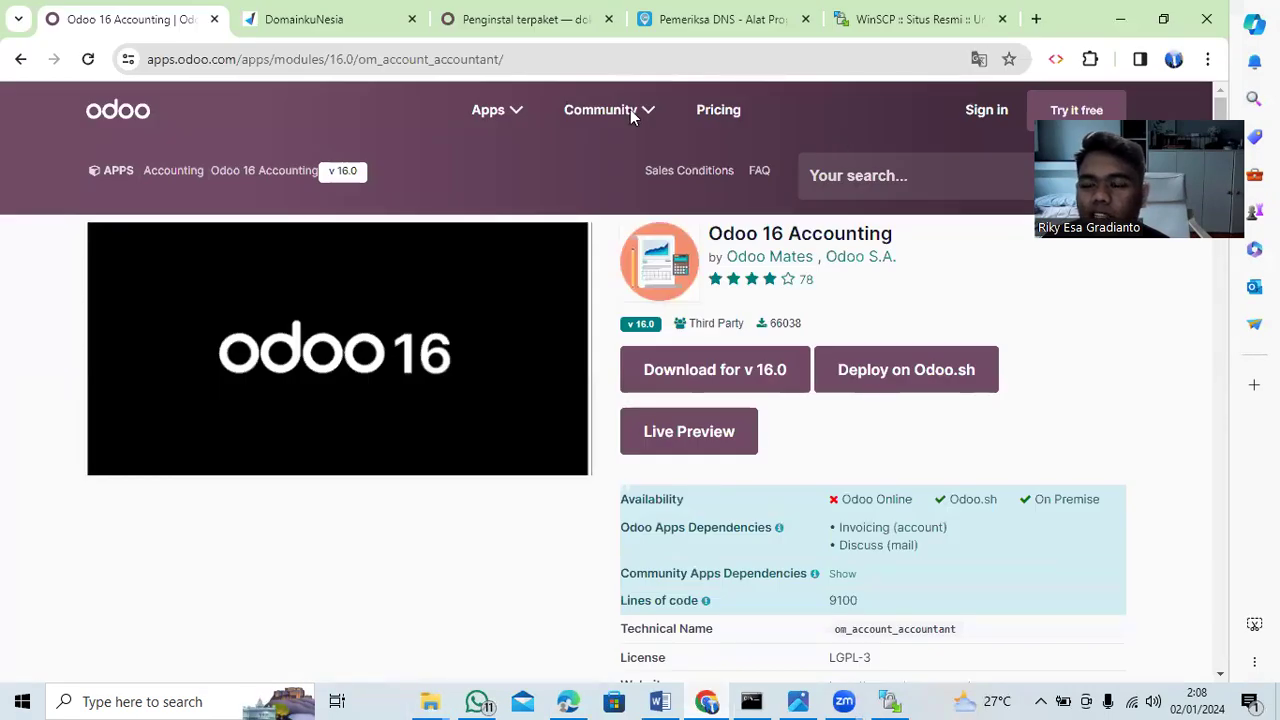
click(909, 19)
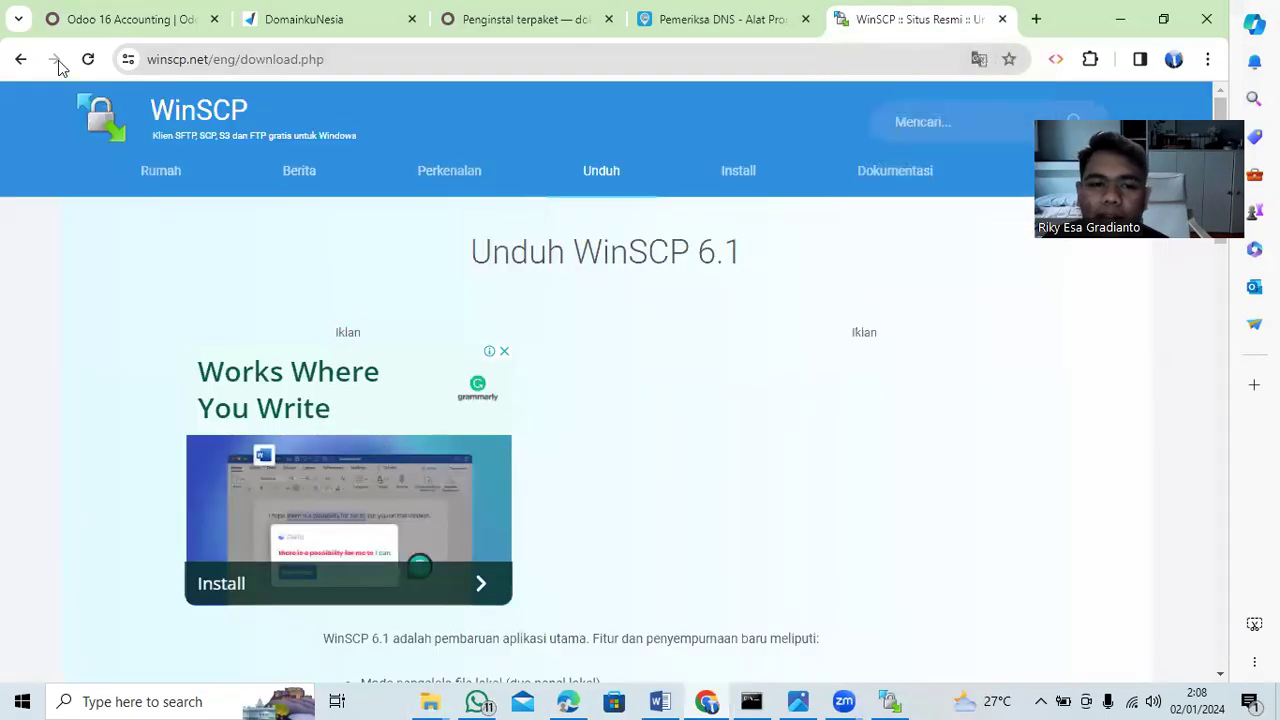
click(21, 59)
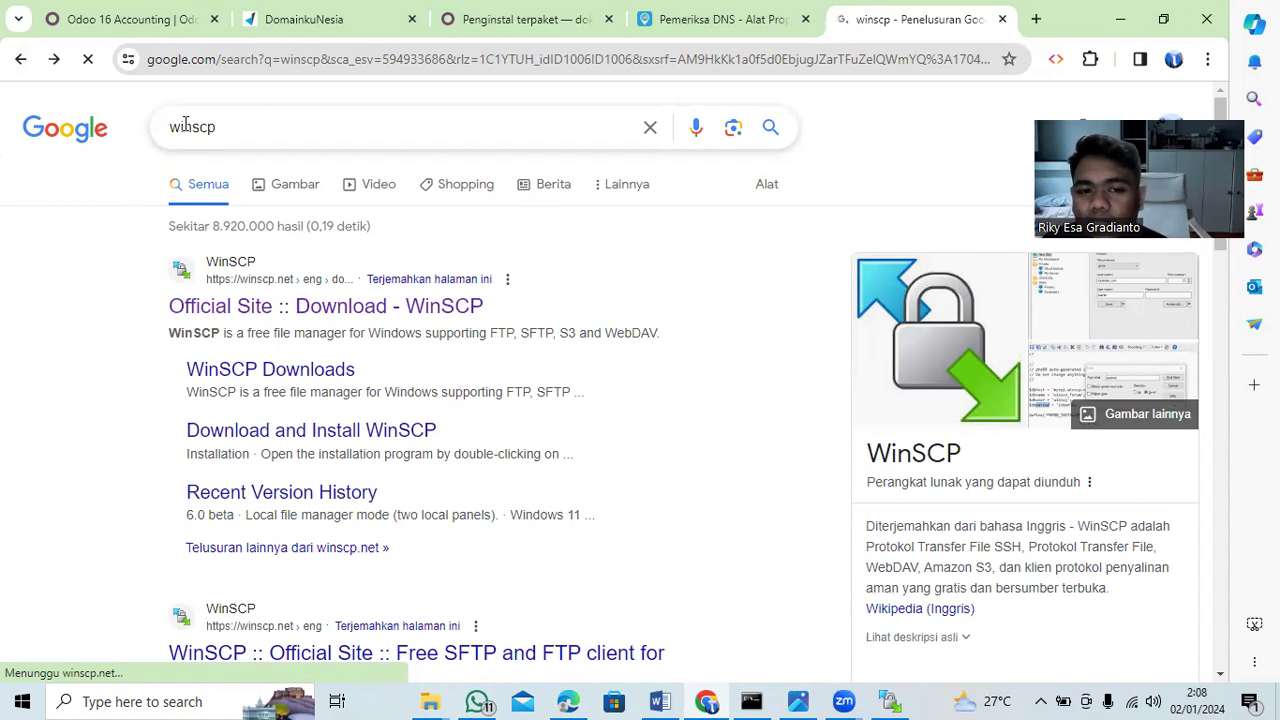
click(347, 308)
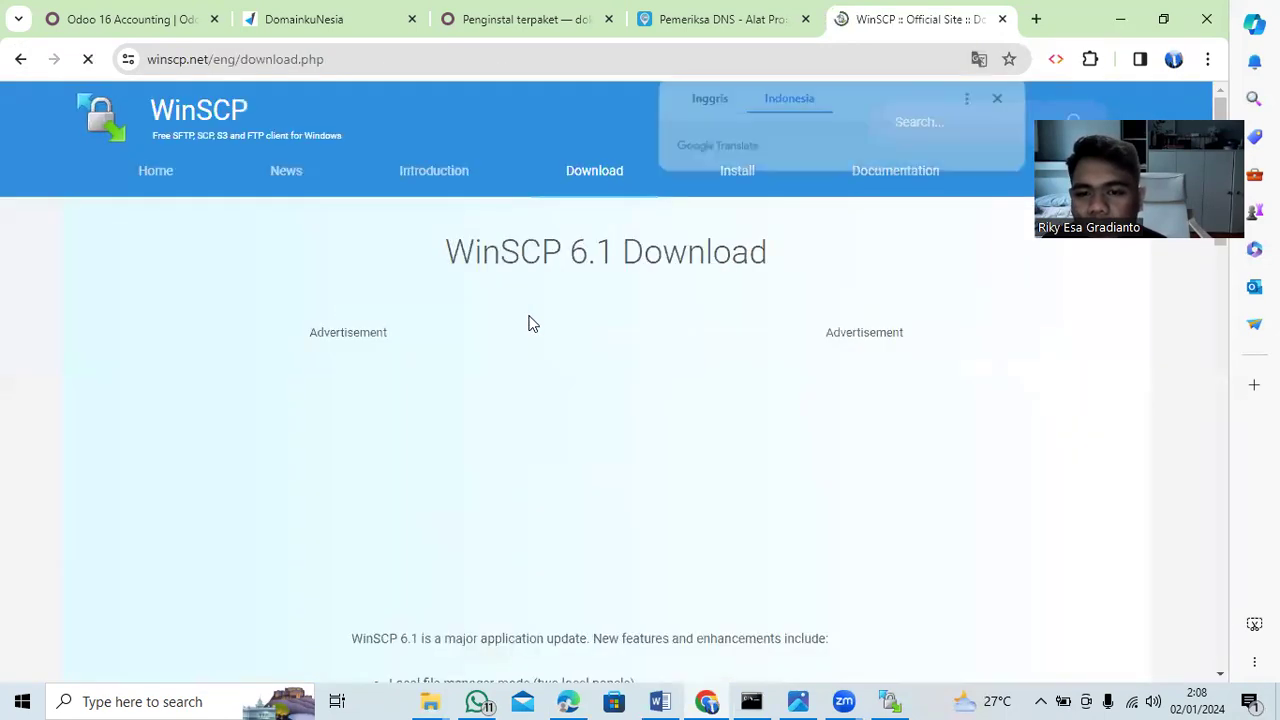
scroll(637, 335, down, 3)
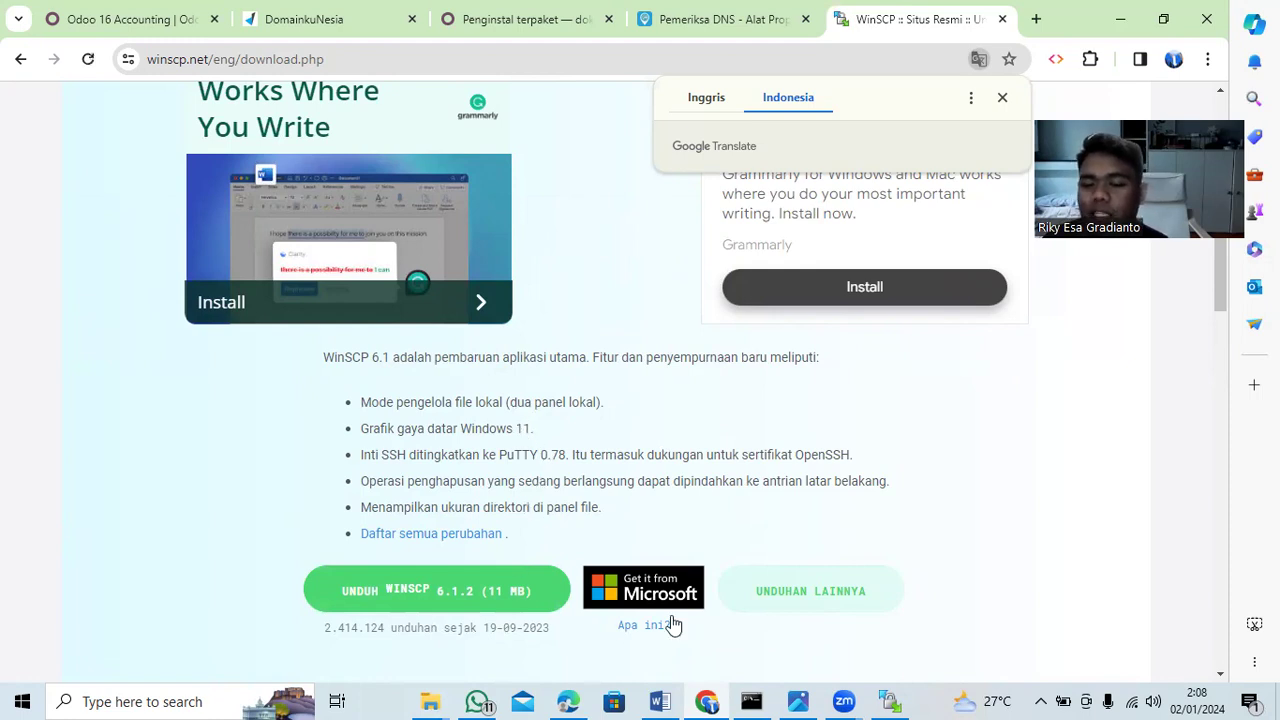
Minimize the windows covering WinSCP to view its login dialog
click(1125, 13)
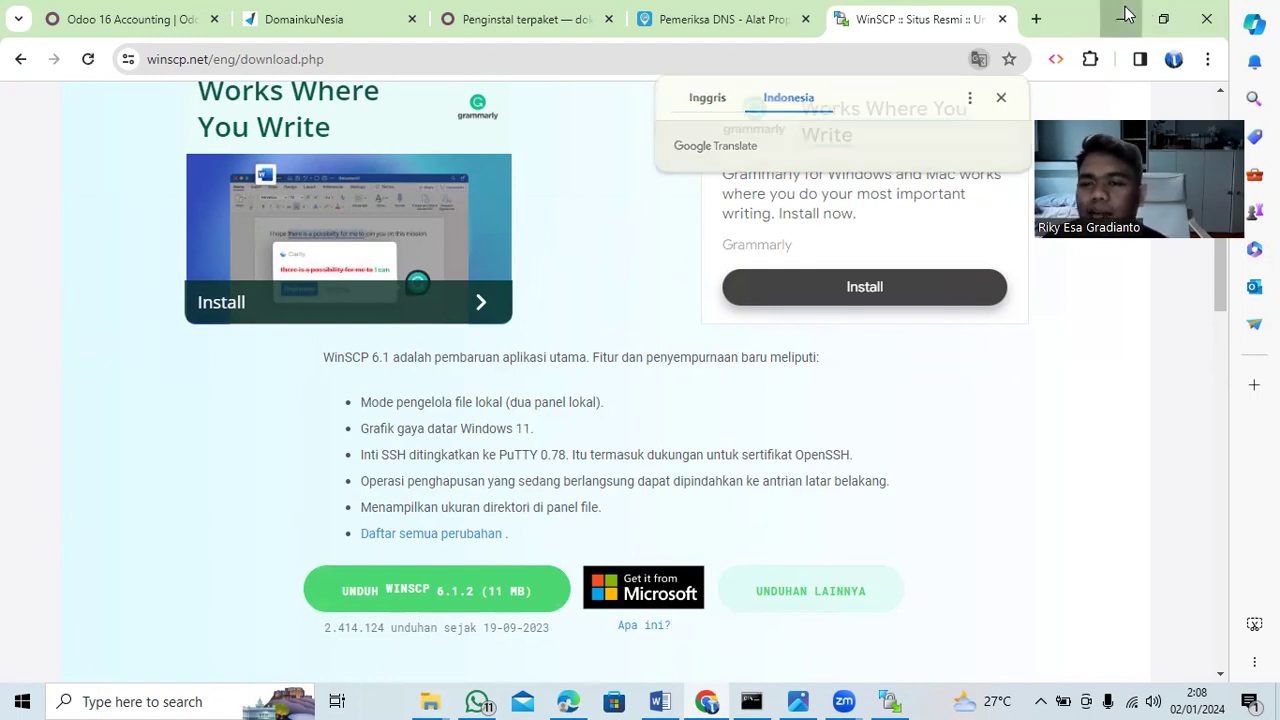
click(1125, 13)
click(1125, 13)
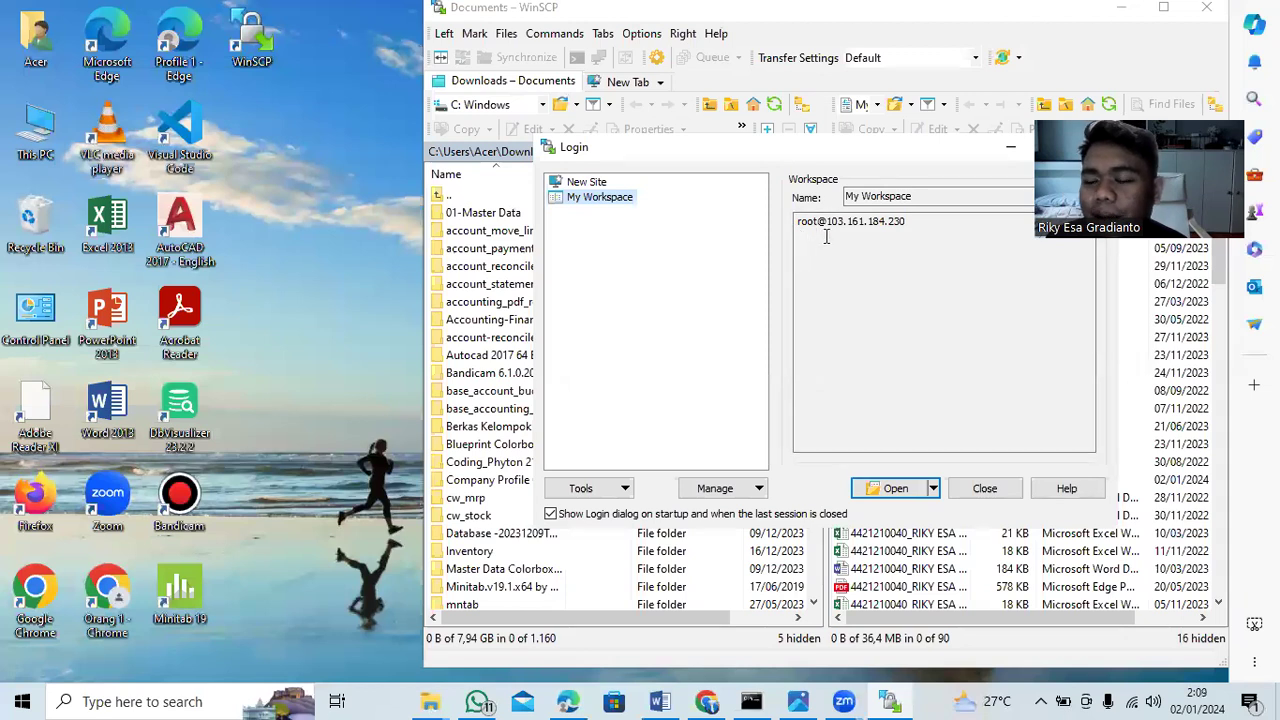
Switch to Chrome and try to open the DomaiNesia product list by signing in with the saved account credentials
click(706, 701)
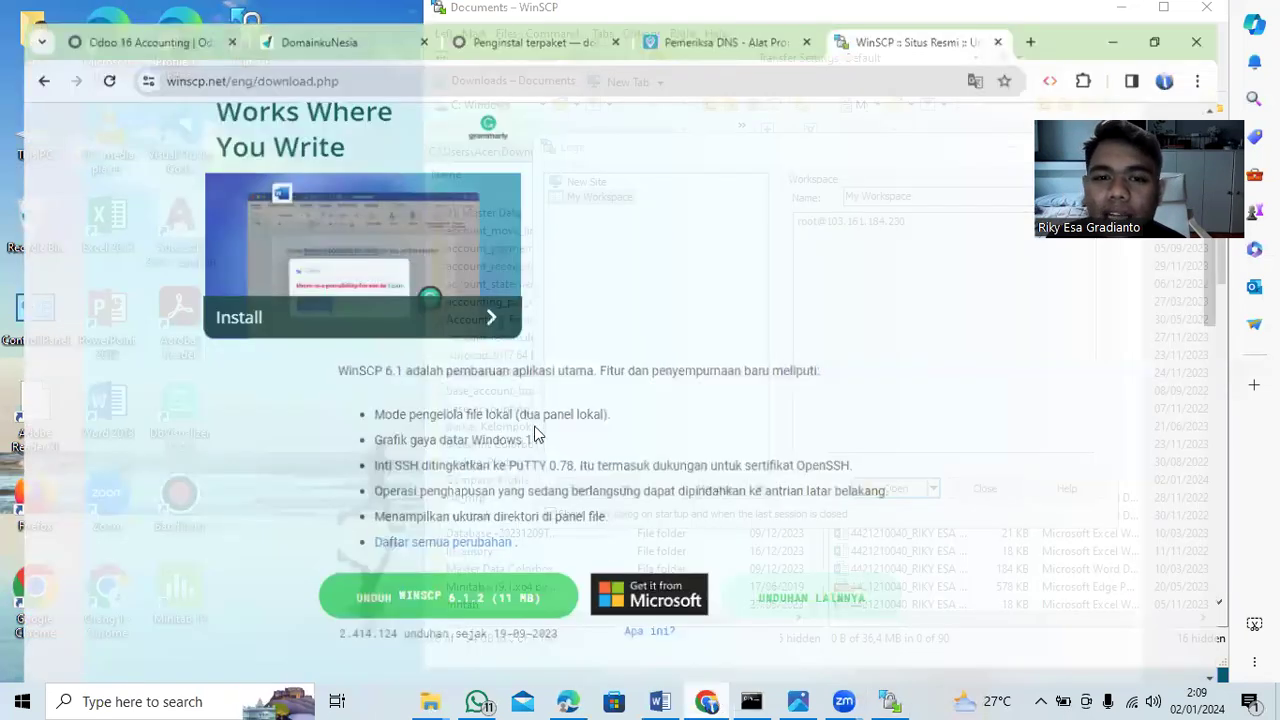
click(323, 24)
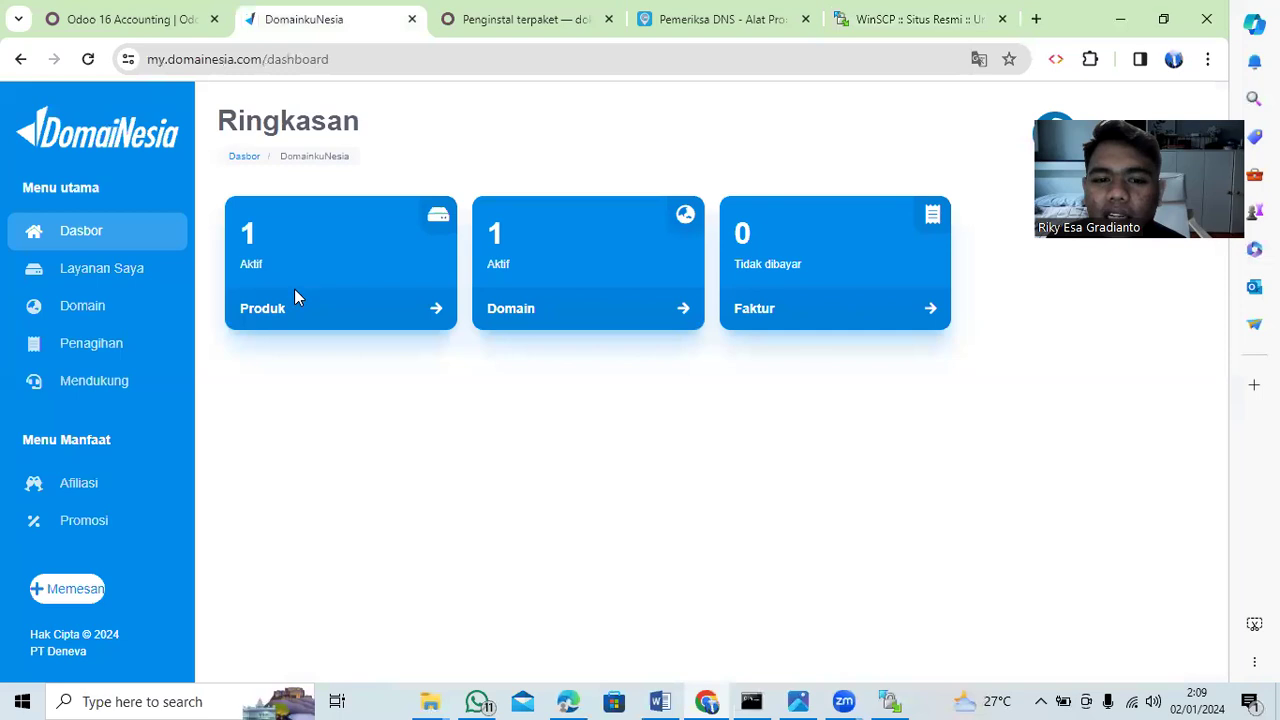
click(268, 318)
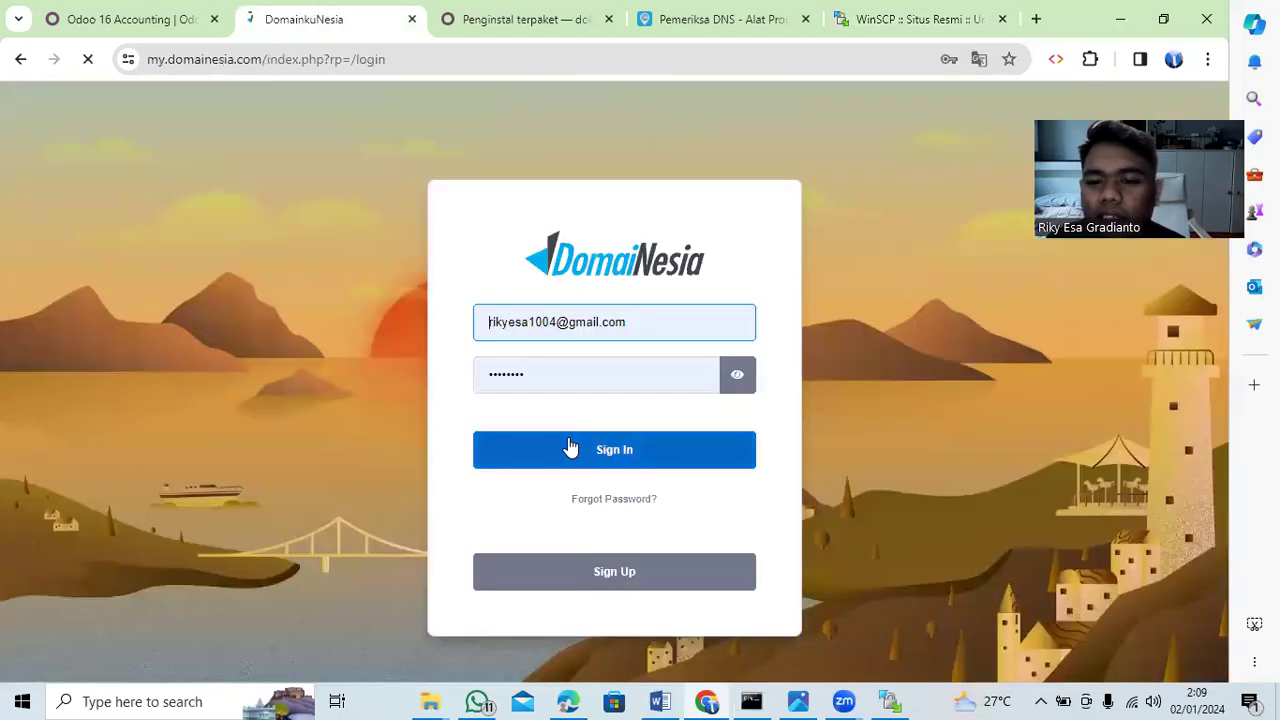
click(570, 446)
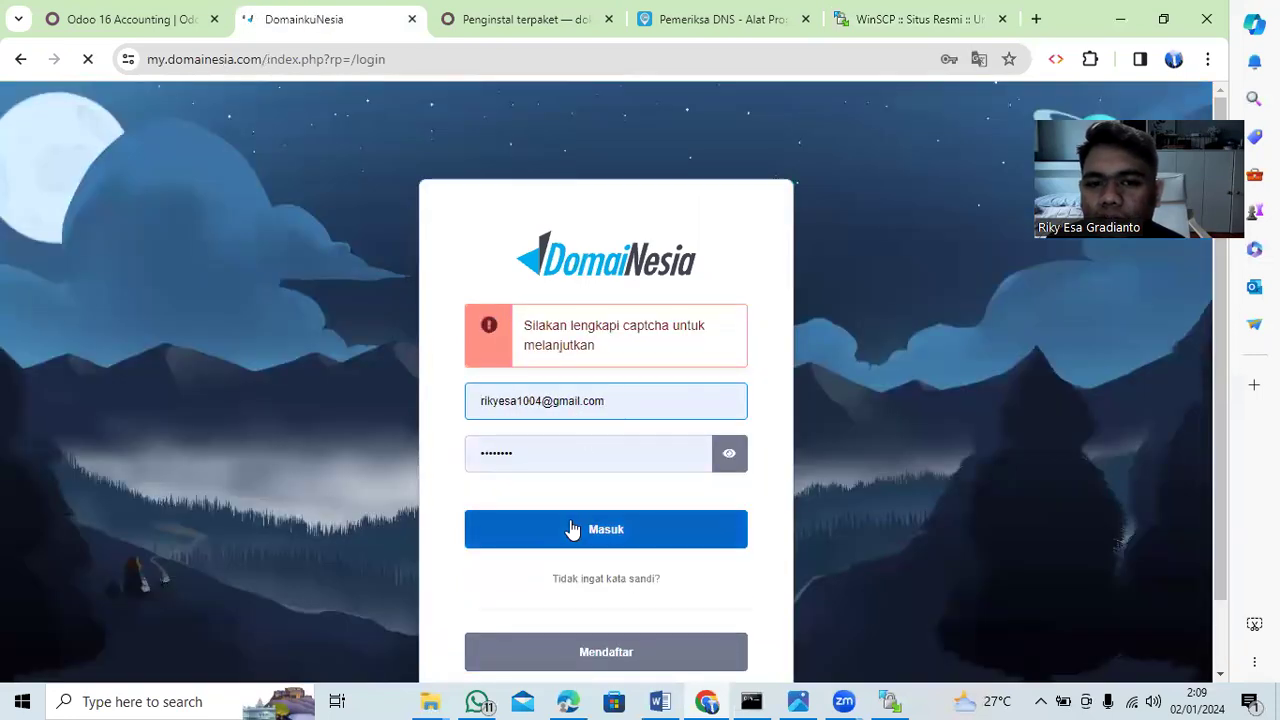
click(572, 529)
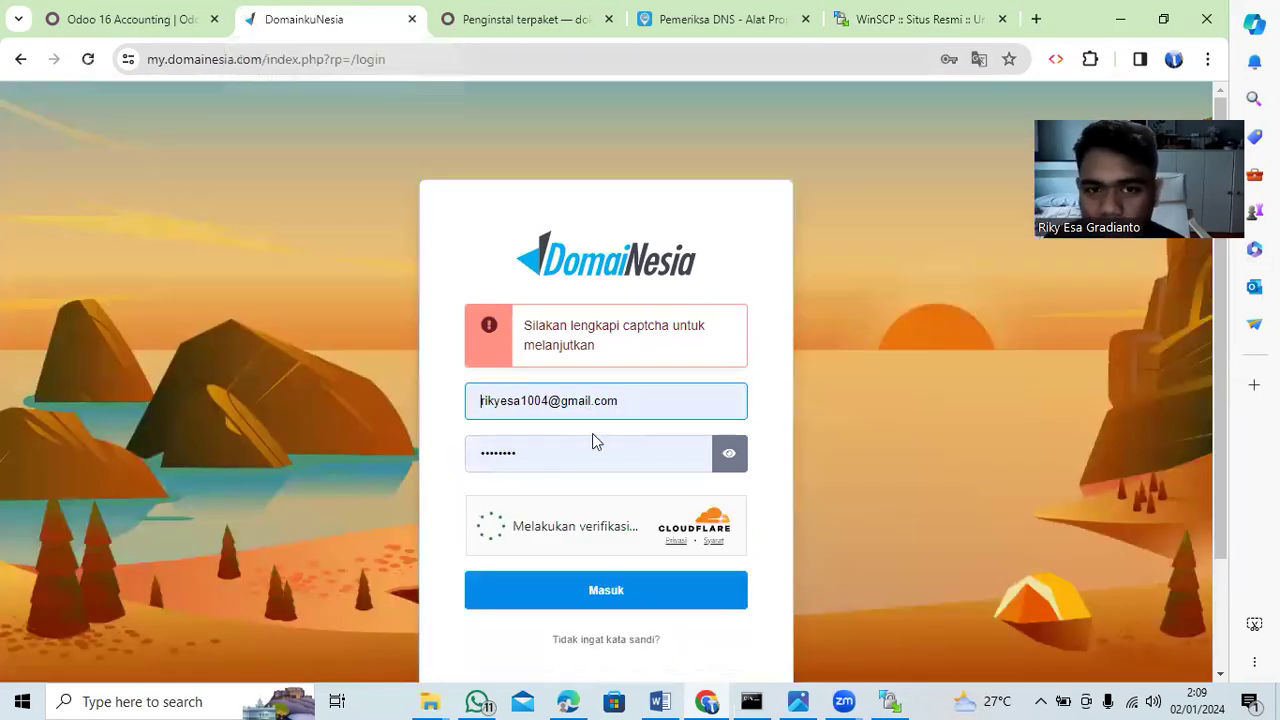
click(915, 19)
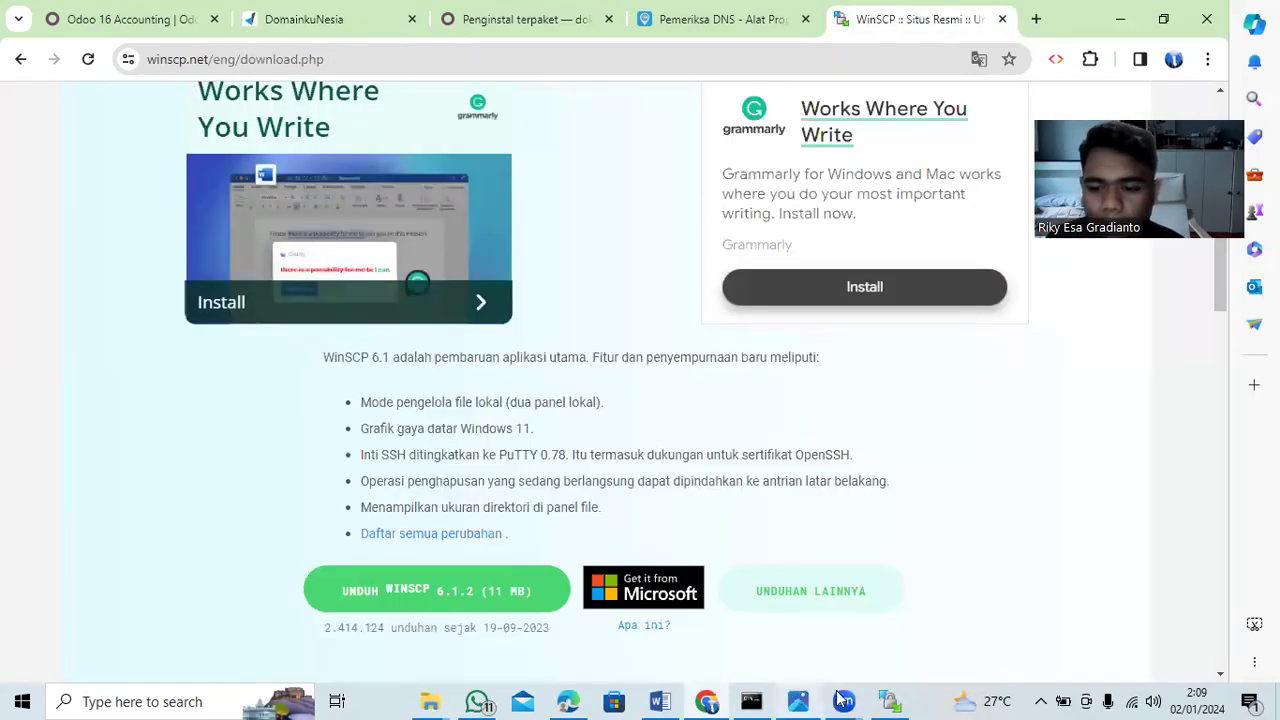
Switch to WinSCP, open the My Workspace session and enter the root account's password to connect to the server
click(890, 701)
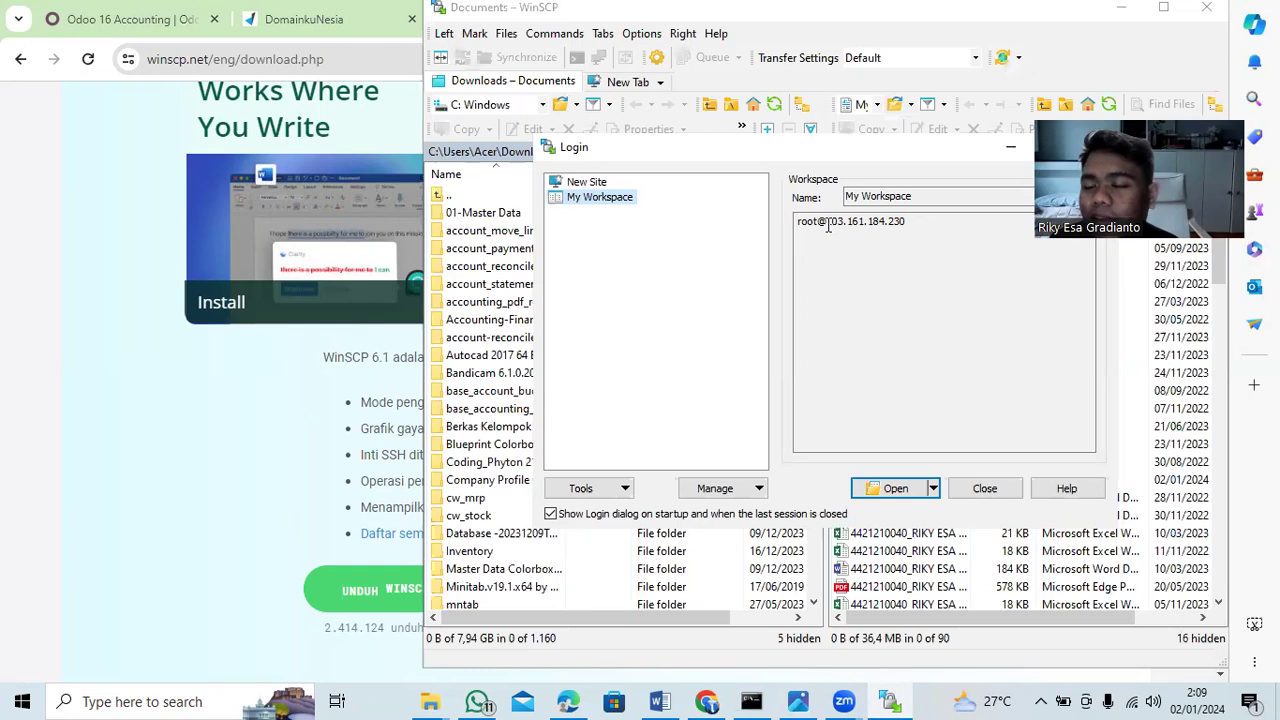
click(886, 495)
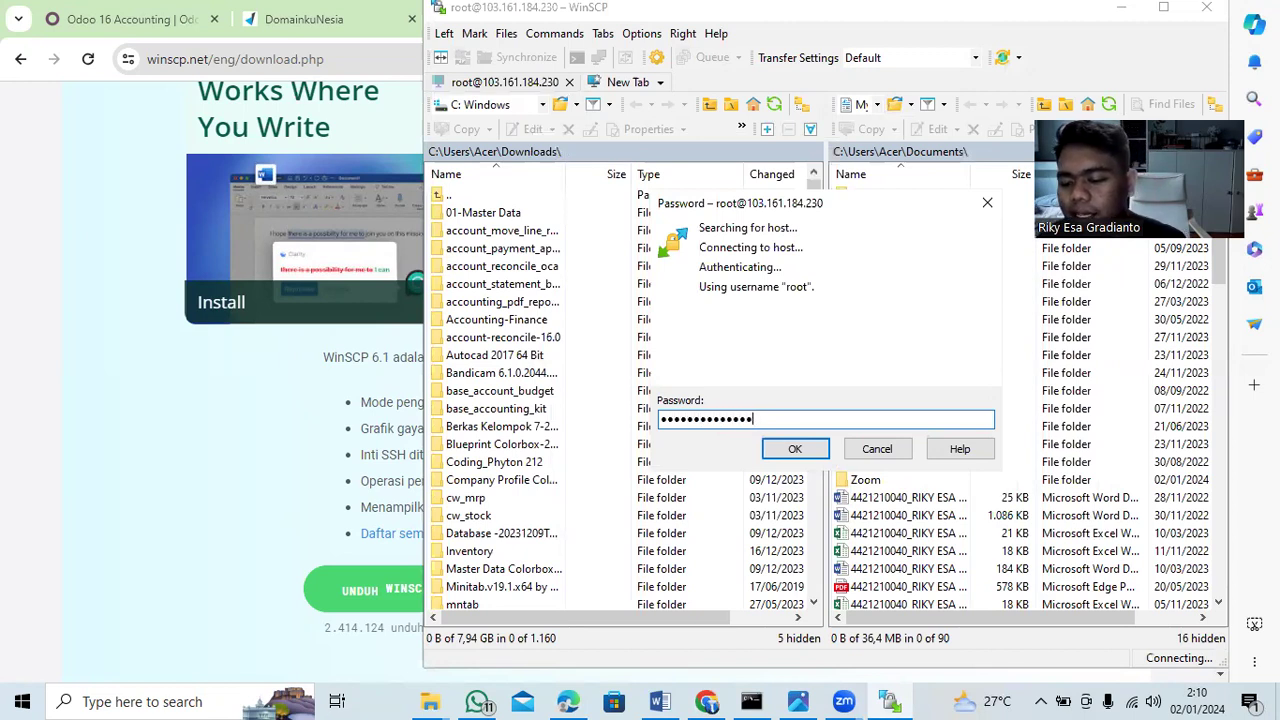
key(Return)
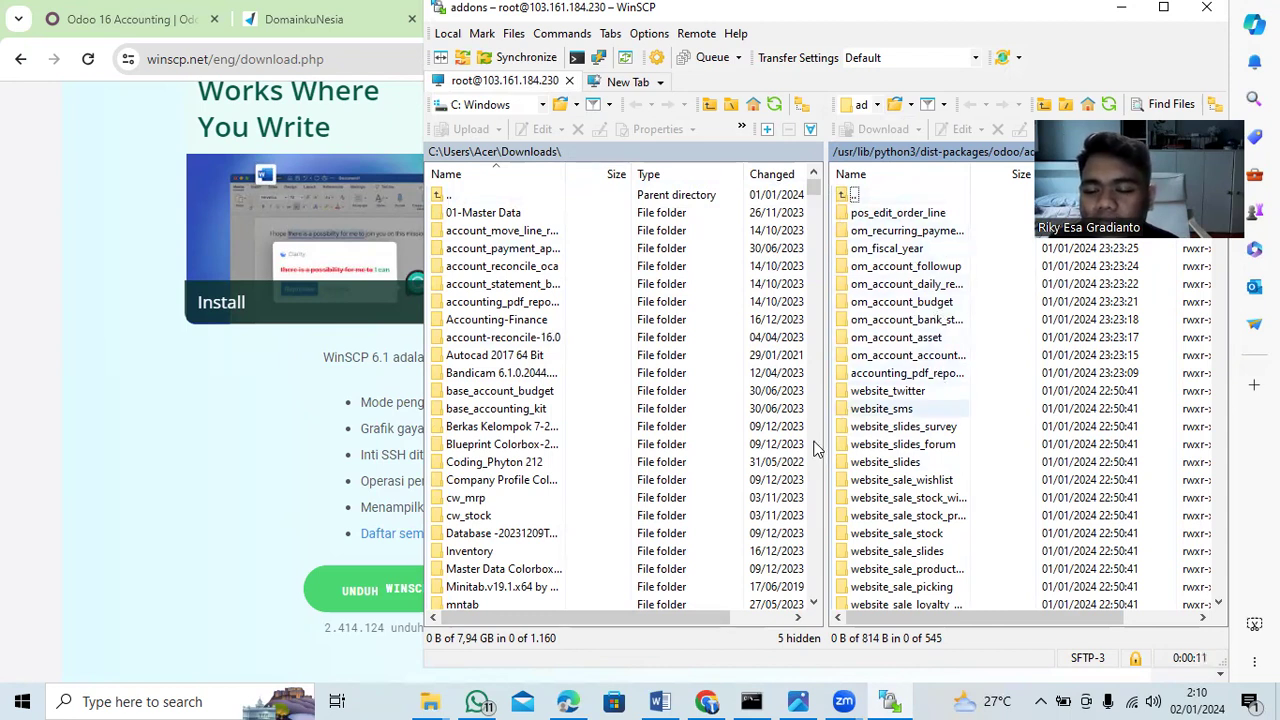
Switch to File Explorer, locate the extracted om_account_accountant-16.0.1.0.0 (2) folder in Downloads, and return to WinSCP to compare the remote addons folder
click(430, 701)
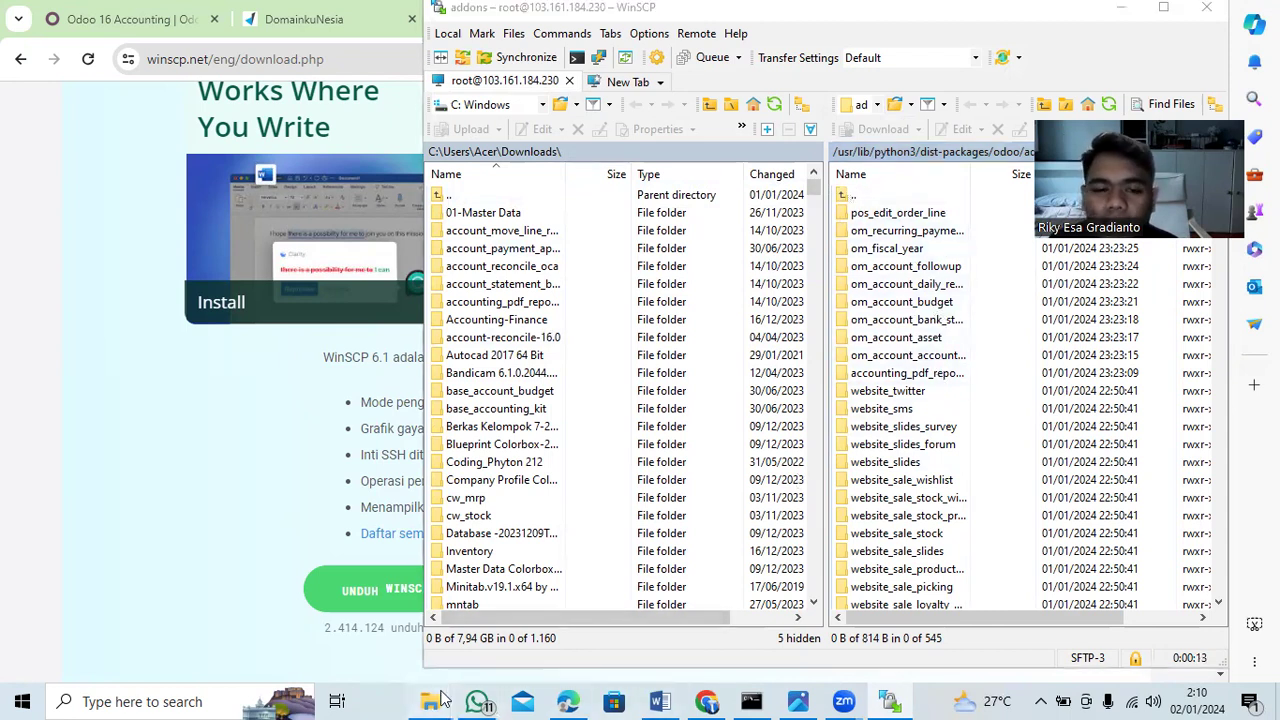
click(137, 636)
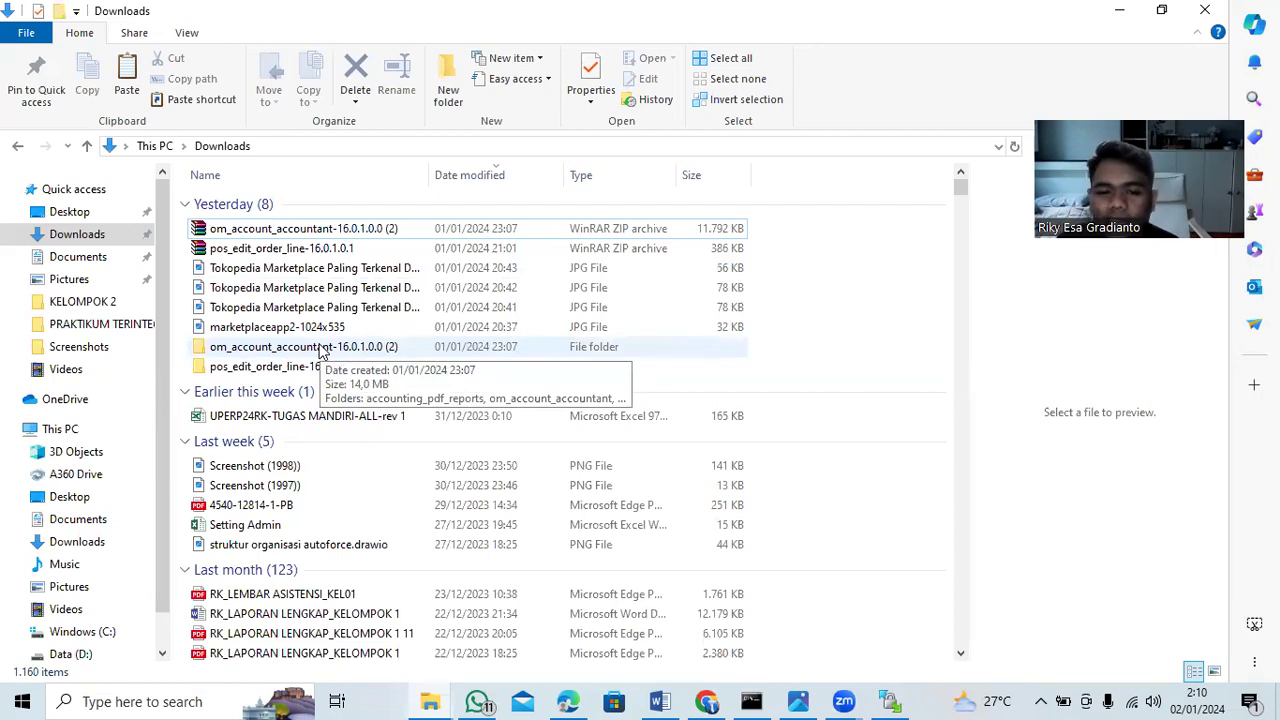
click(322, 350)
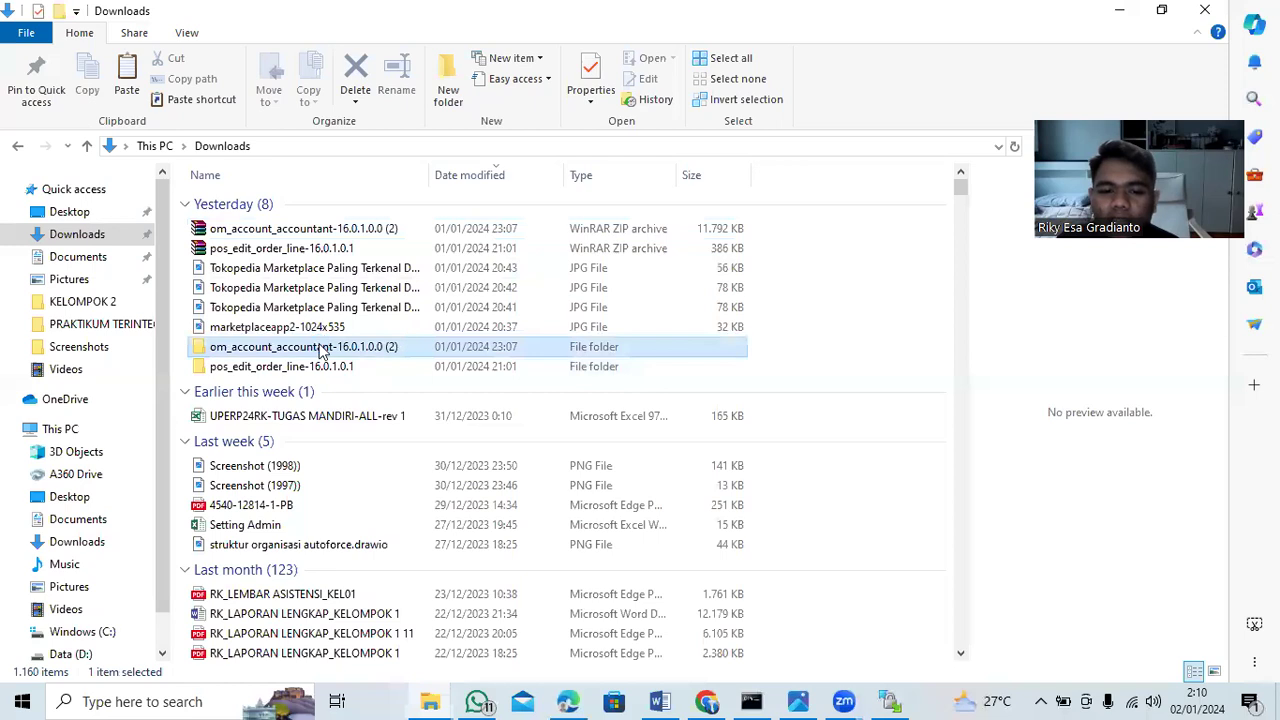
right_click(322, 350)
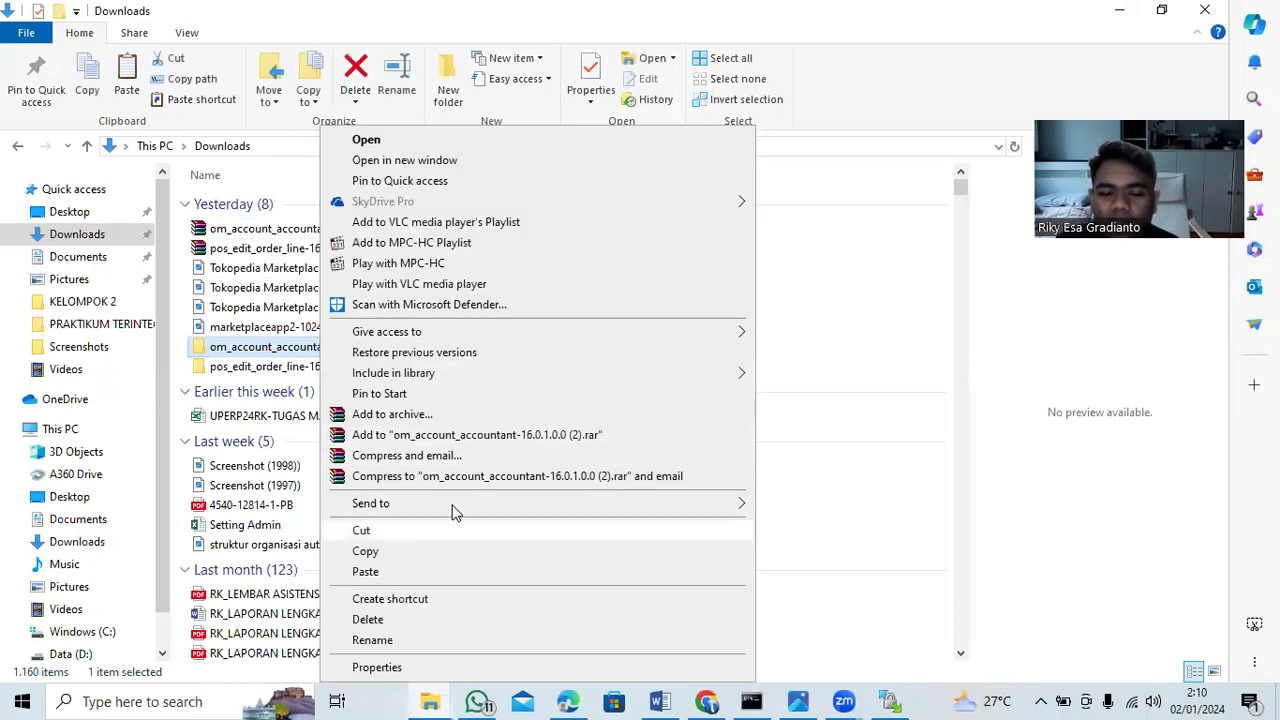
click(891, 701)
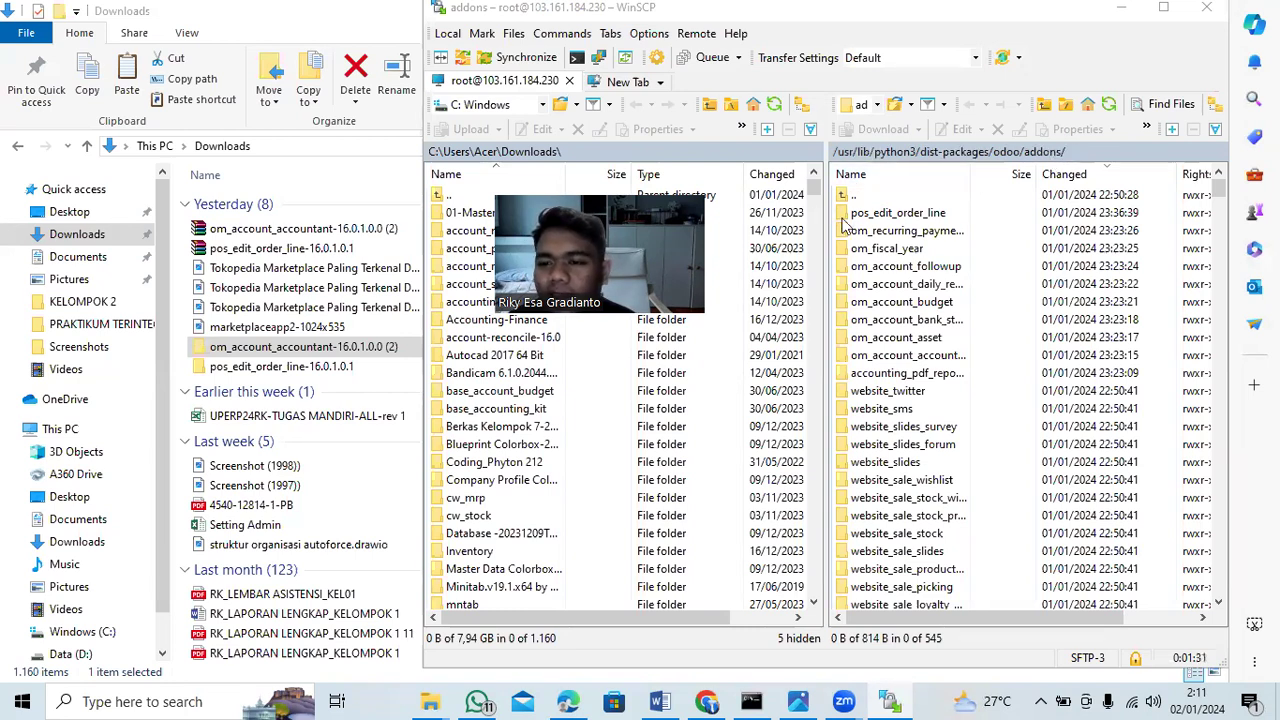
Open the om_account_accountant-16.0.1.0.0 (2) folder in File Explorer to view its modules, and return to WinSCP
click(328, 350)
double_click(328, 348)
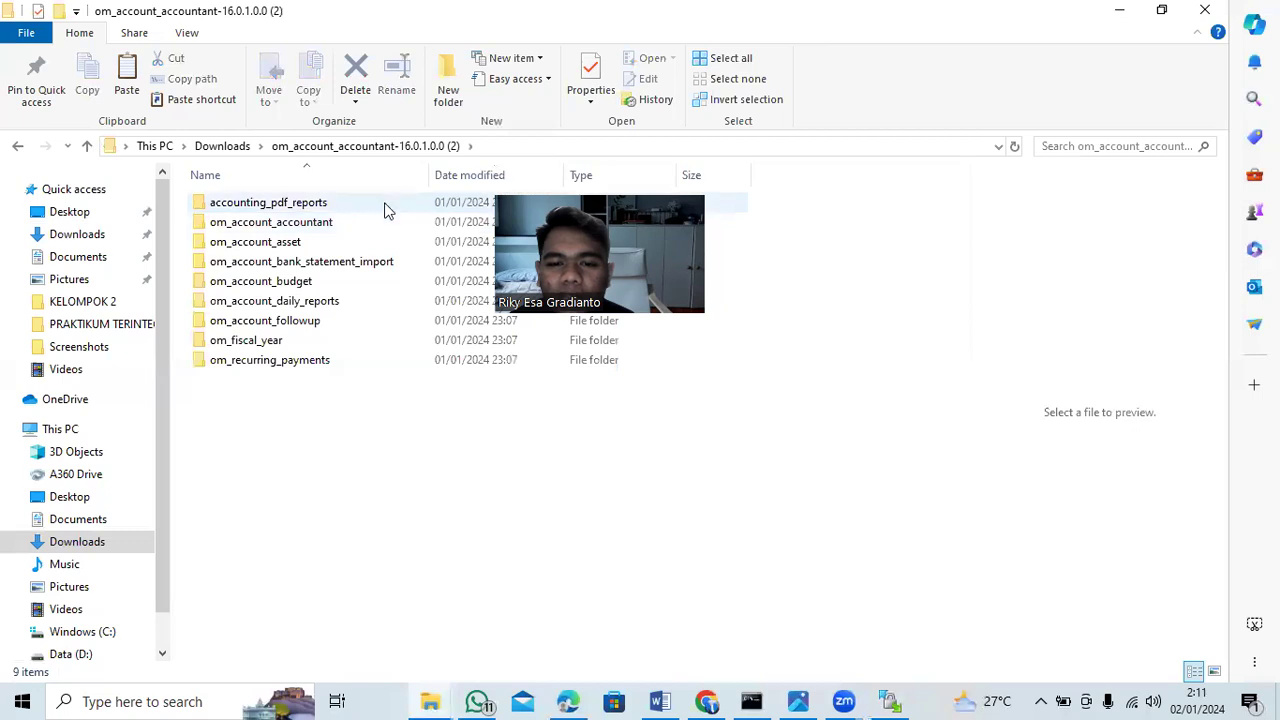
drag(489, 210, 391, 231)
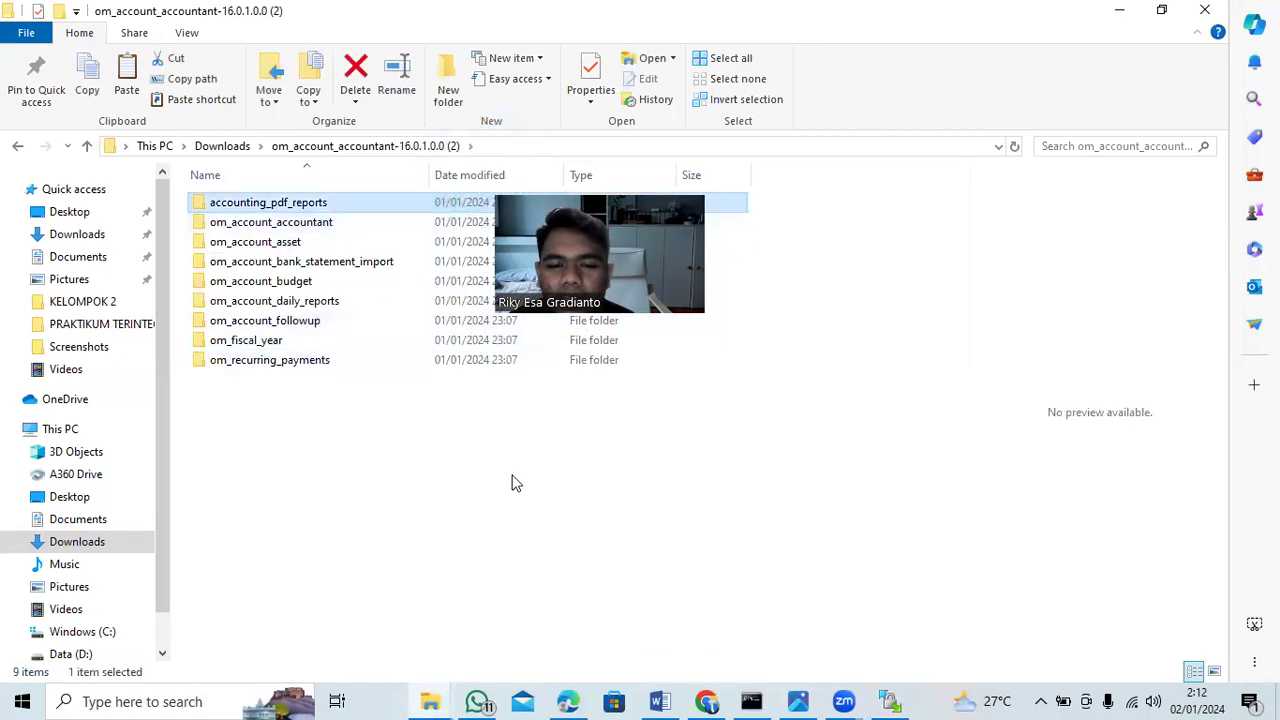
click(891, 700)
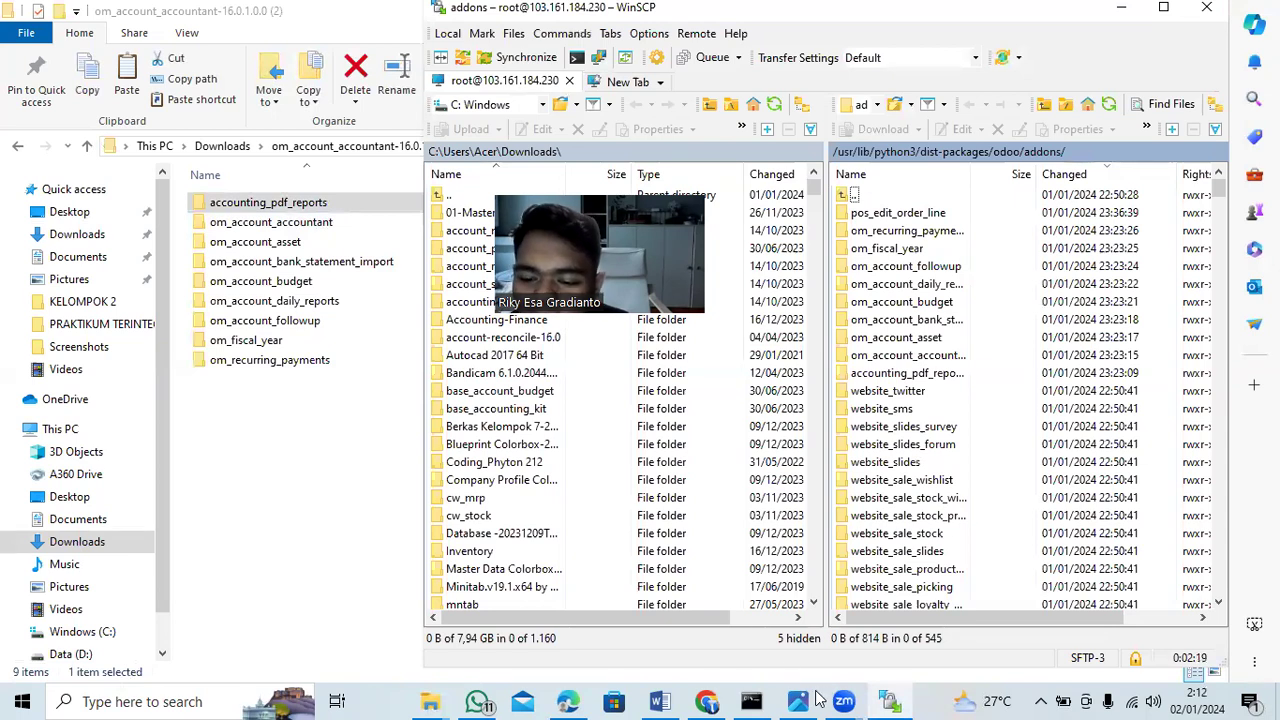
Switch to Odoo in Edge and activate the developer mode from the general settings
click(567, 701)
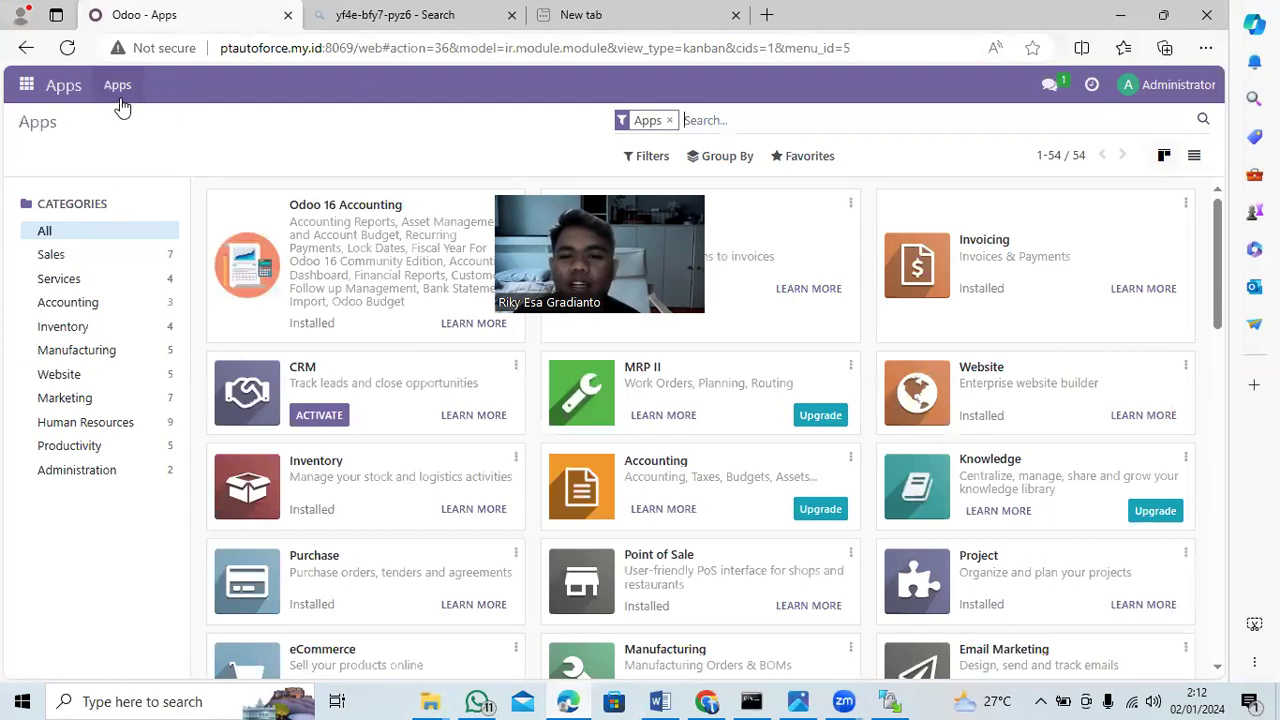
click(20, 90)
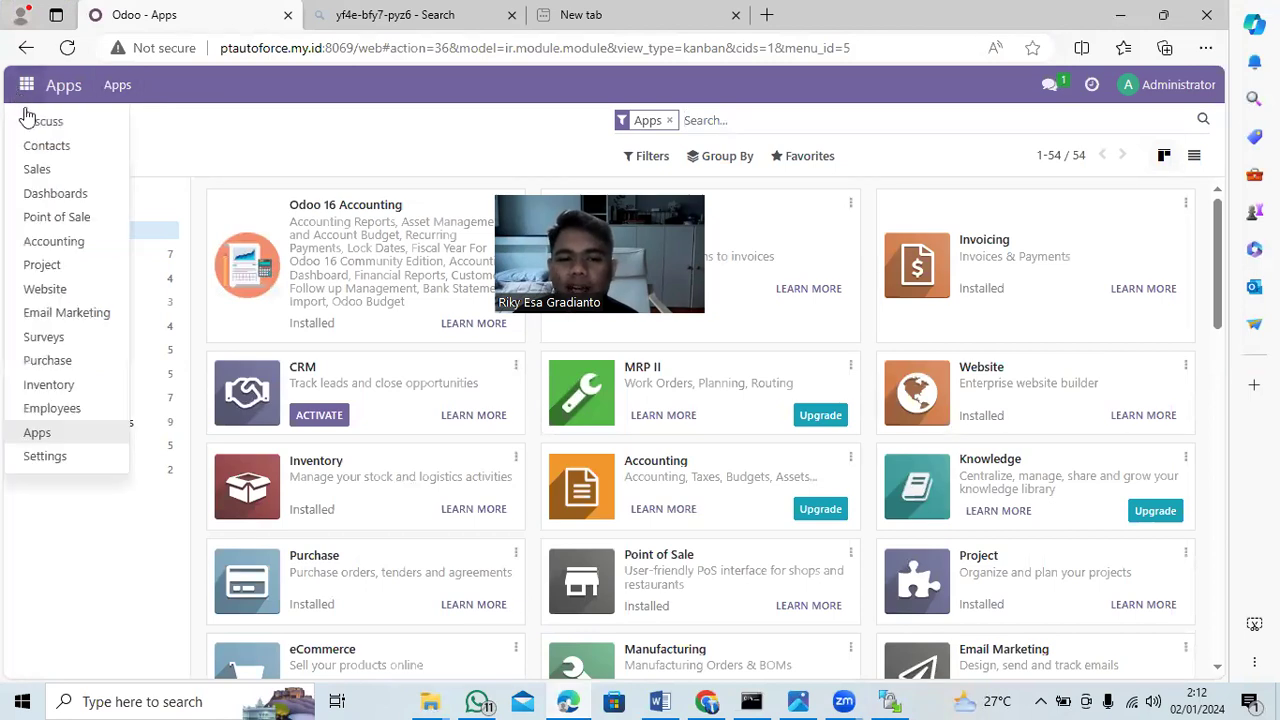
click(63, 466)
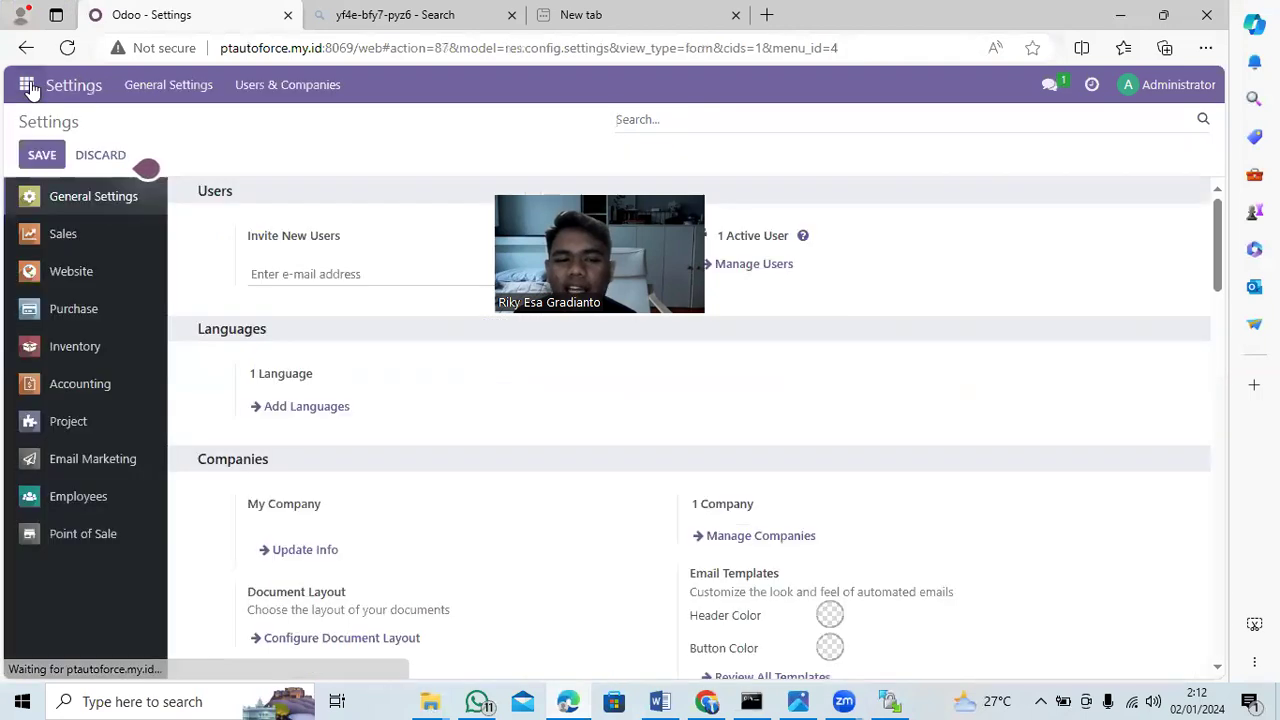
click(27, 86)
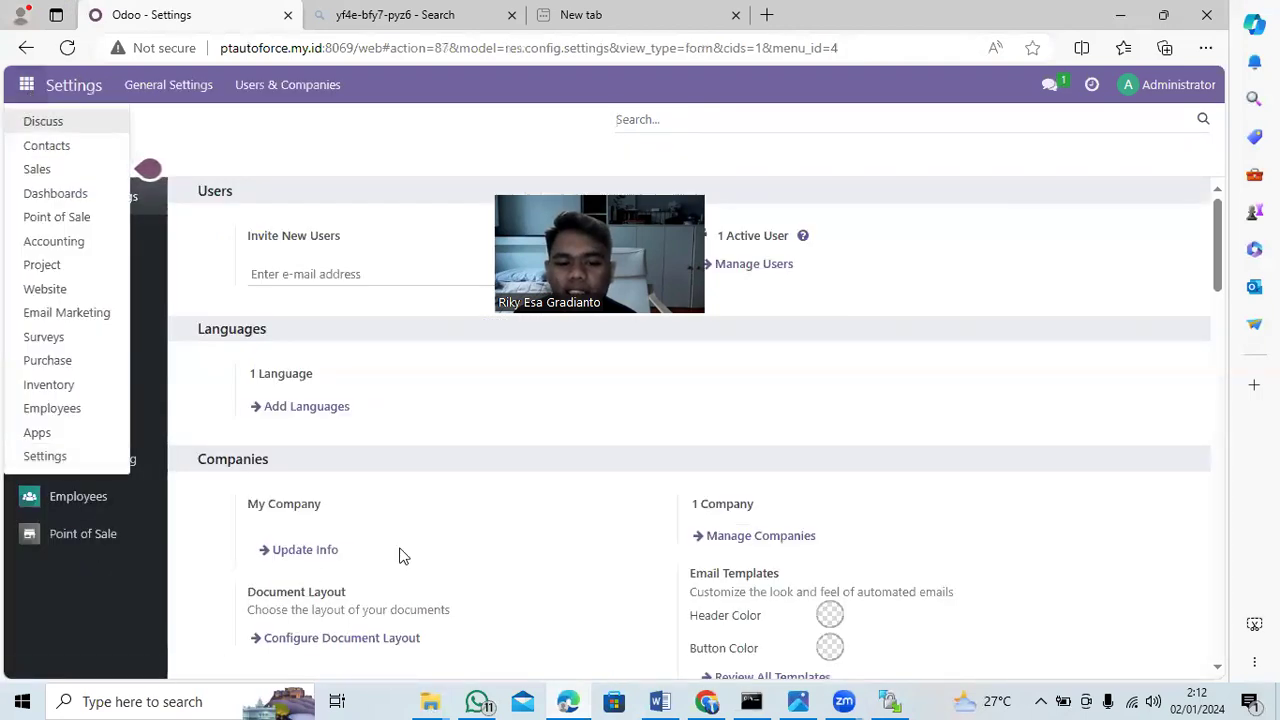
scroll(400, 545, down, 4)
scroll(400, 543, down, 15)
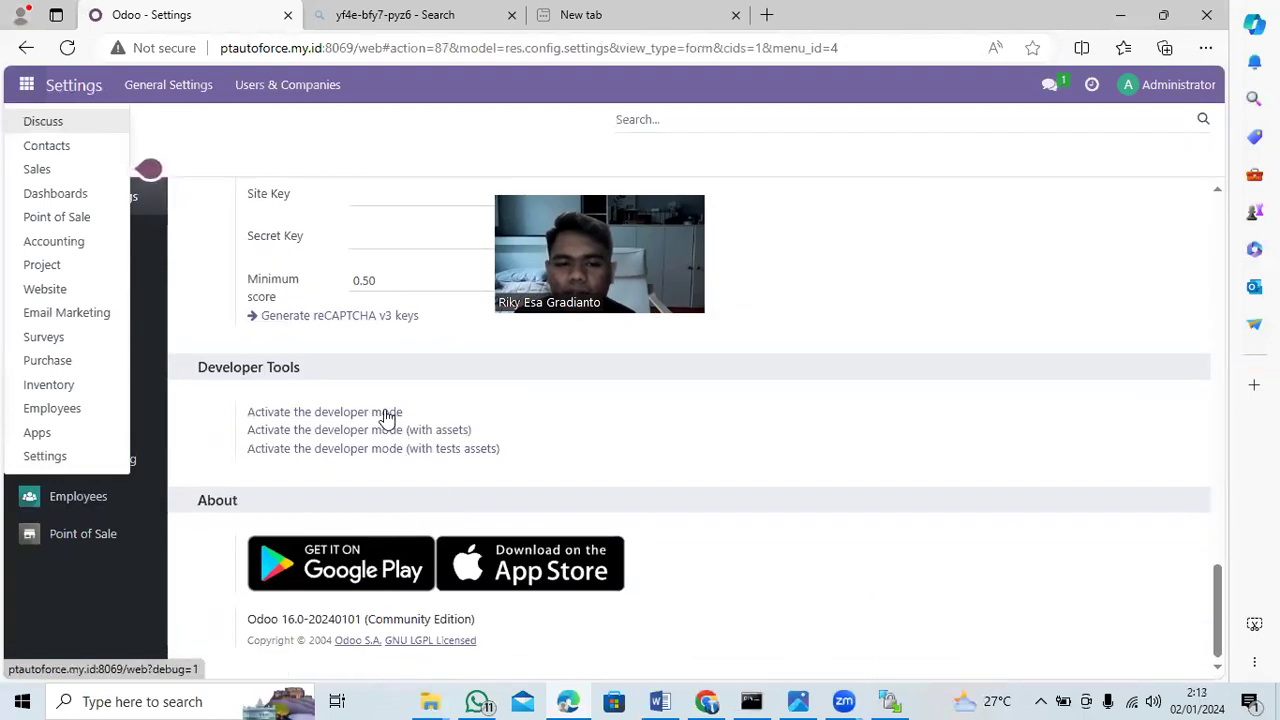
scroll(437, 406, up, 3)
scroll(430, 413, down, 2)
scroll(430, 413, down, 1)
click(346, 414)
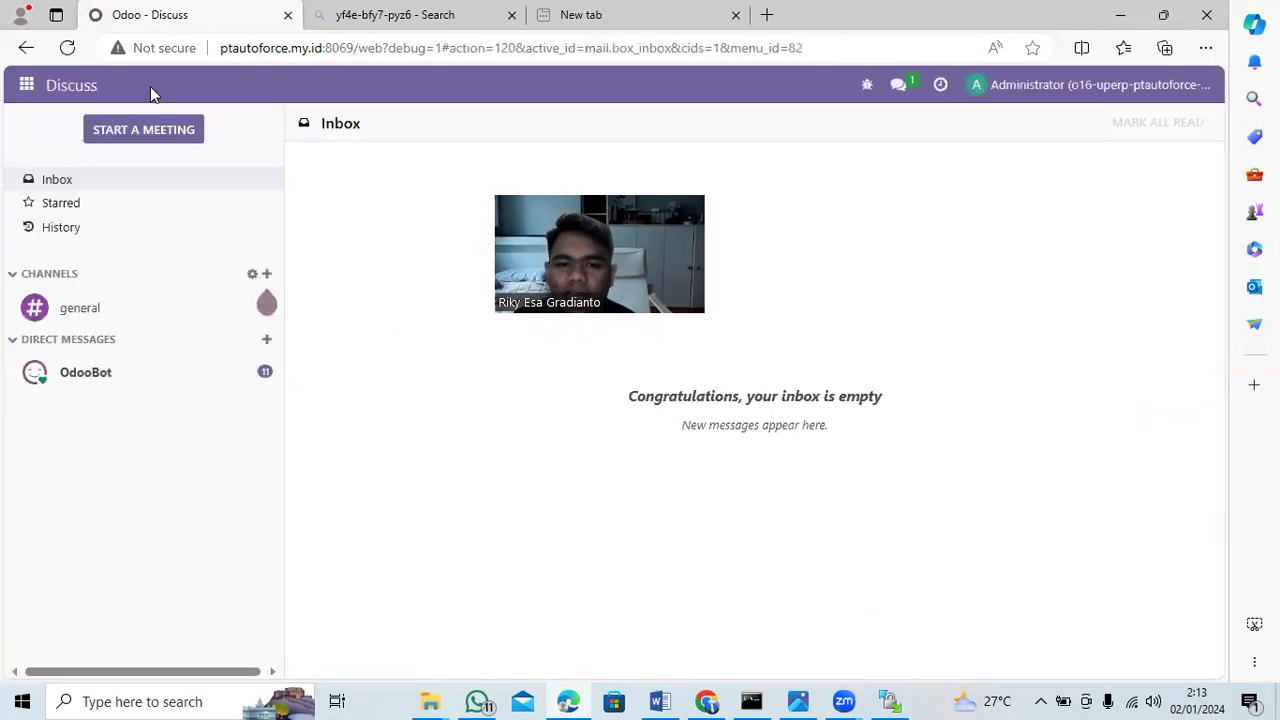
Open Odoo's Apps list and remove the Apps filter to list all modules
click(27, 85)
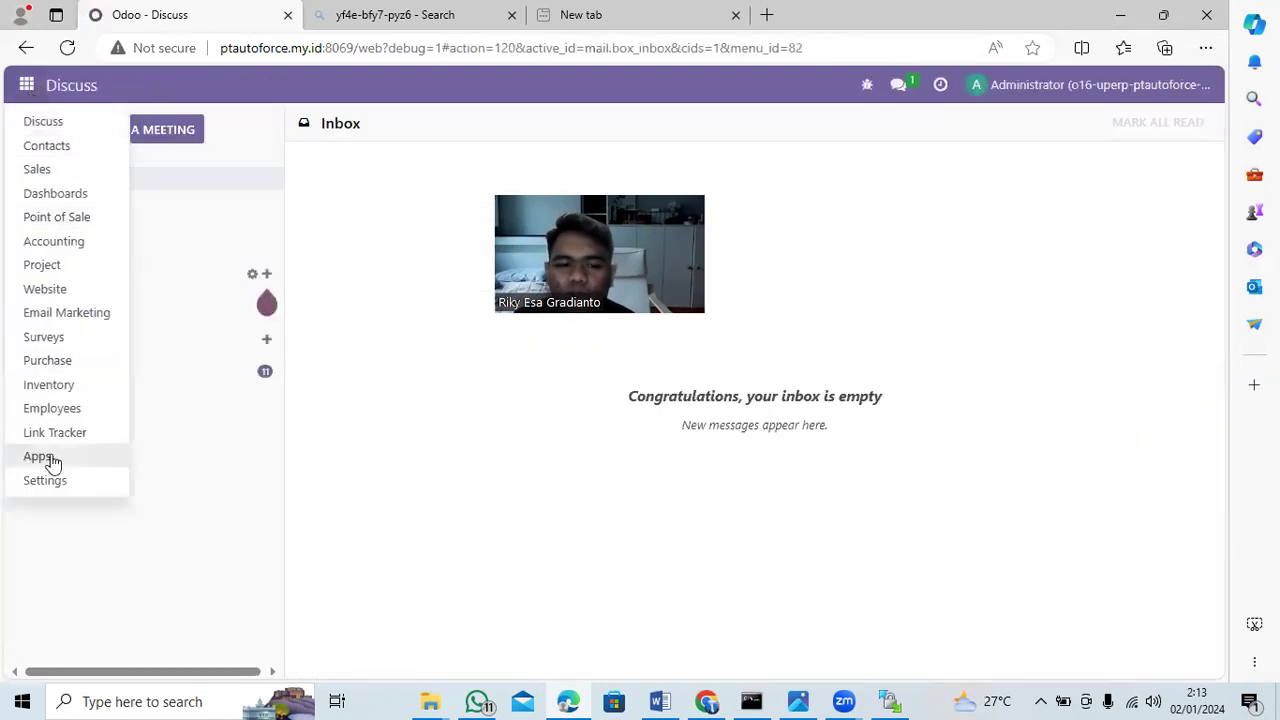
click(86, 453)
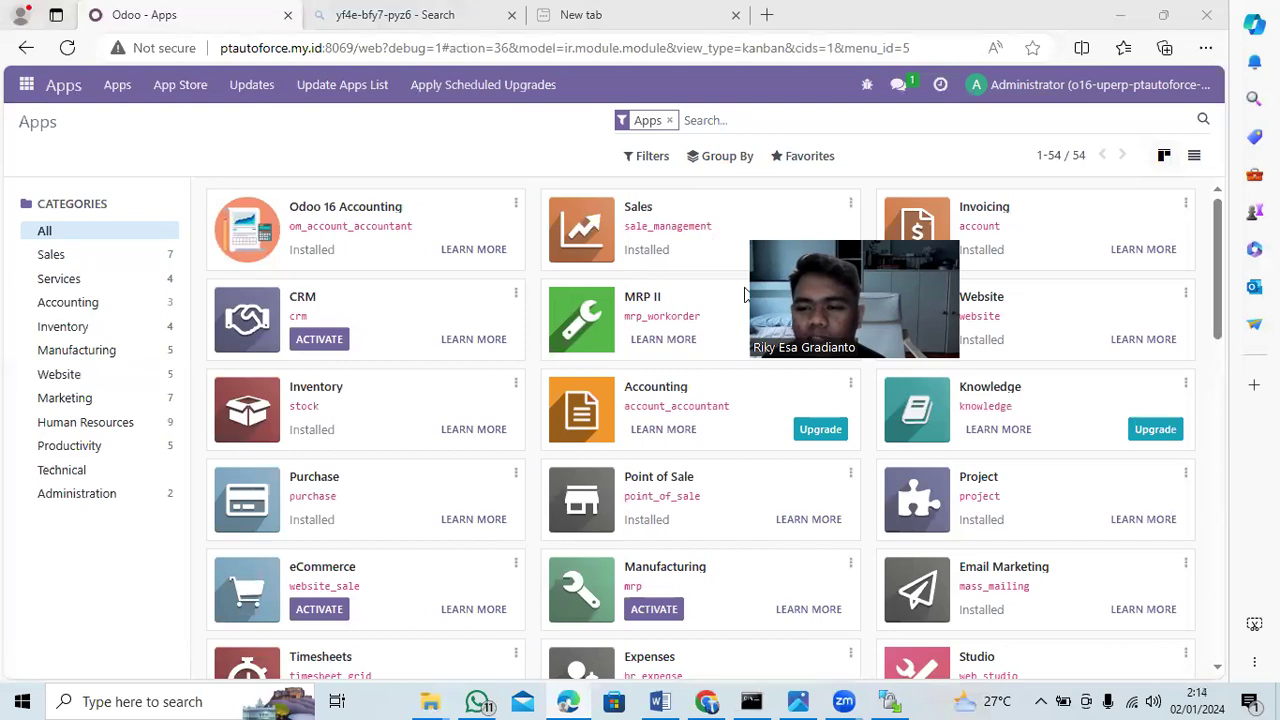
click(669, 120)
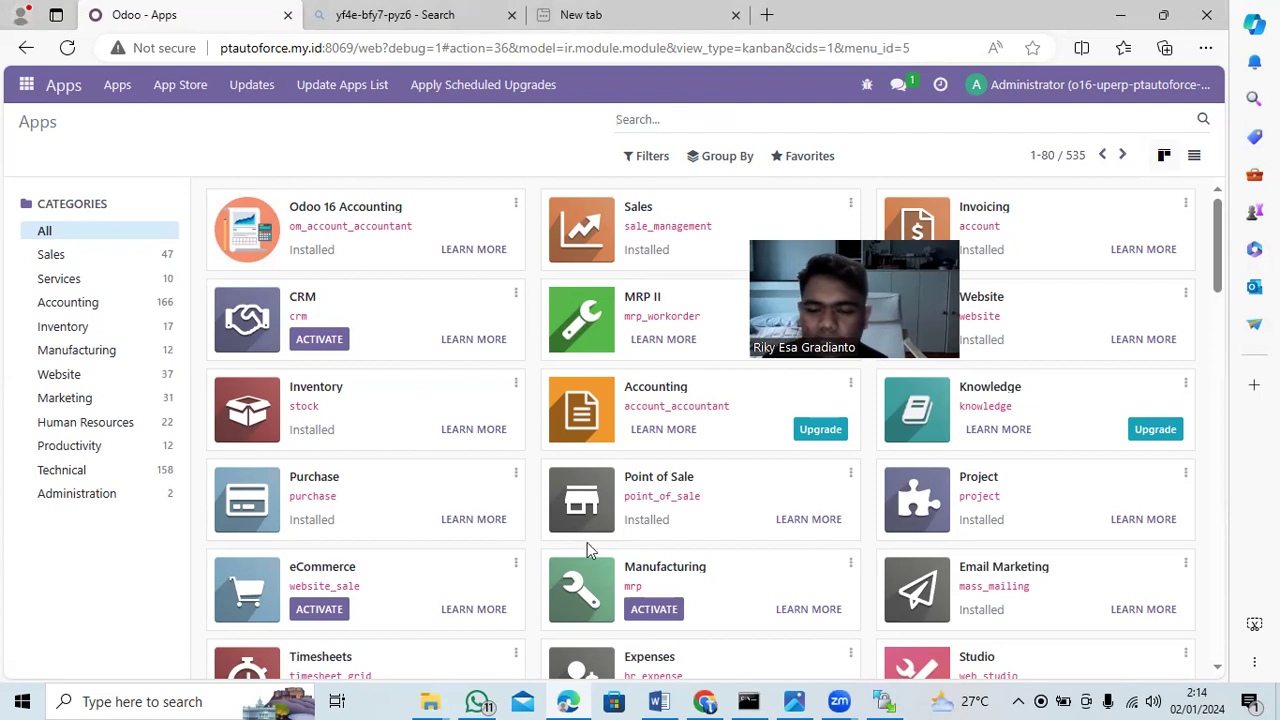
Switch to Chrome and open the Odoo Apps store's main page from the Odoo 16 Accounting page
click(706, 702)
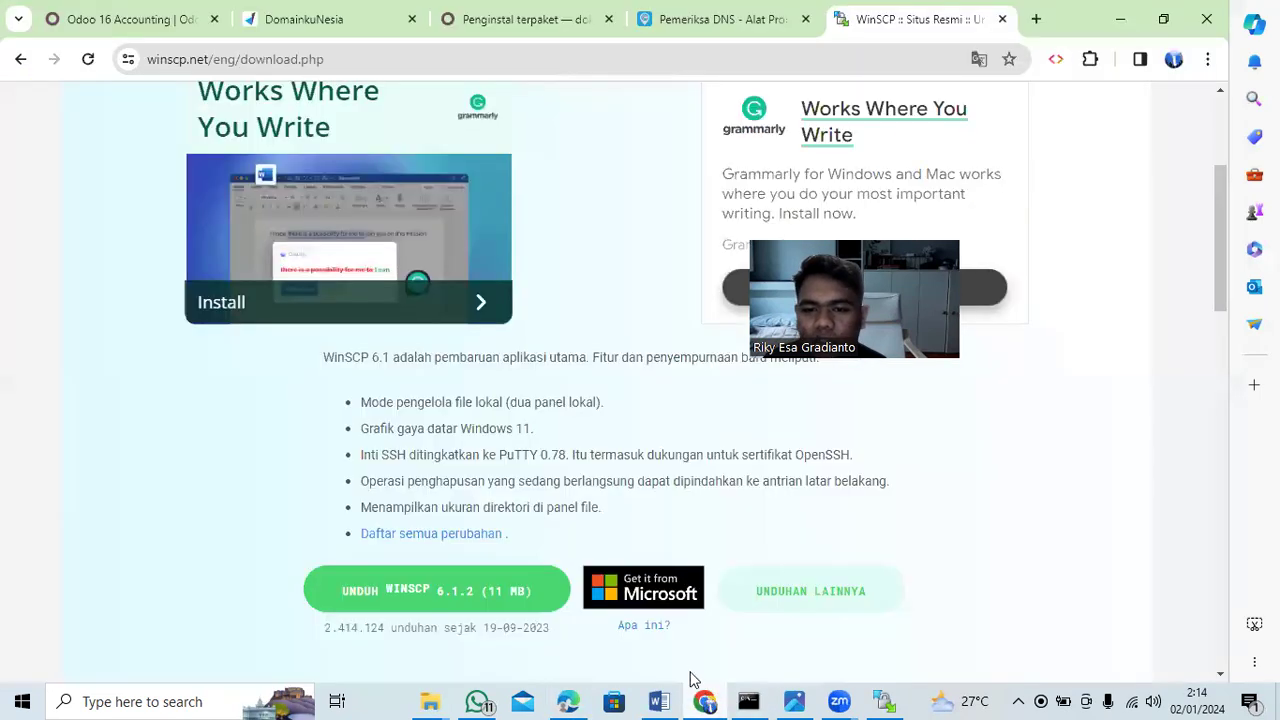
click(120, 19)
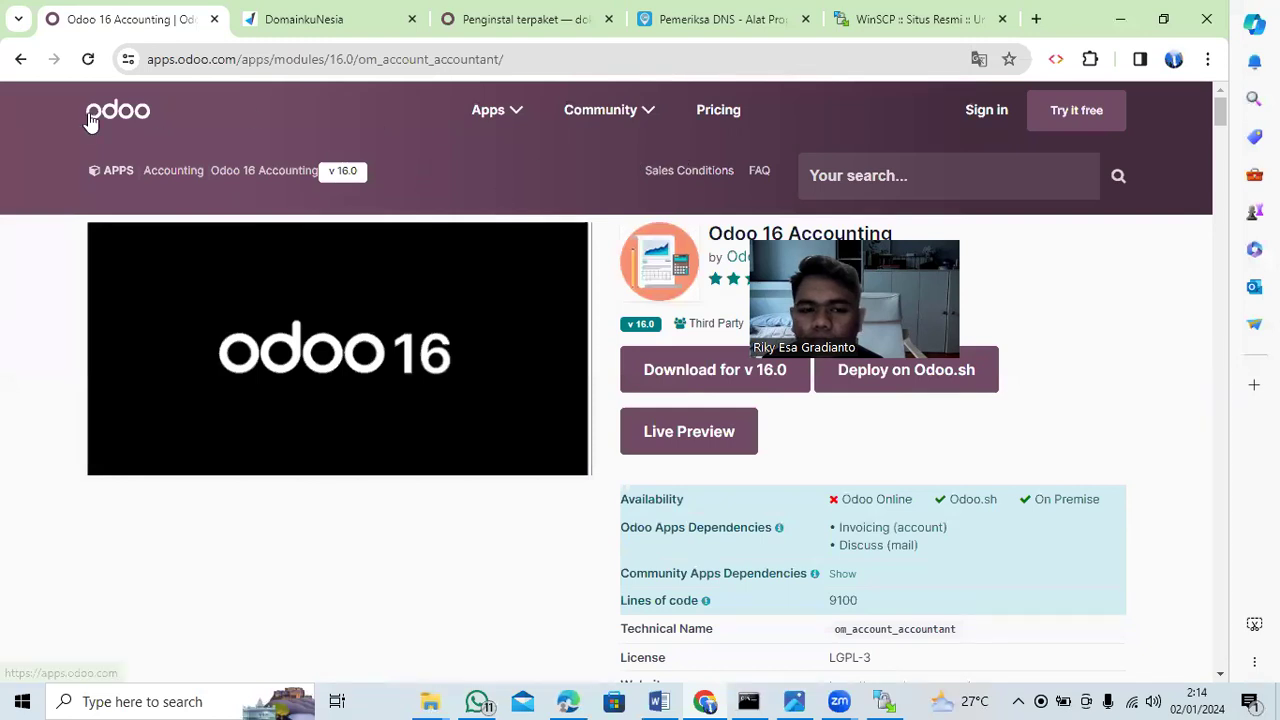
click(122, 113)
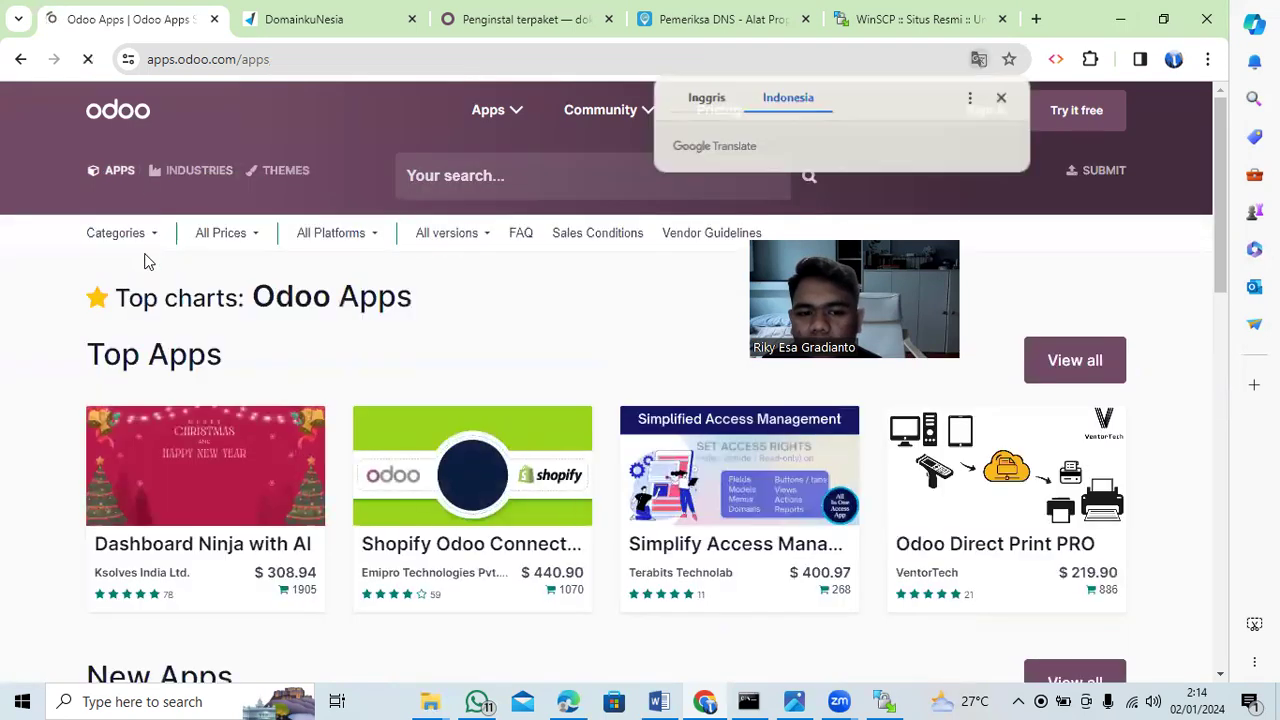
Filter the Odoo Apps store to the Point of Sale category and display the page in English
click(148, 238)
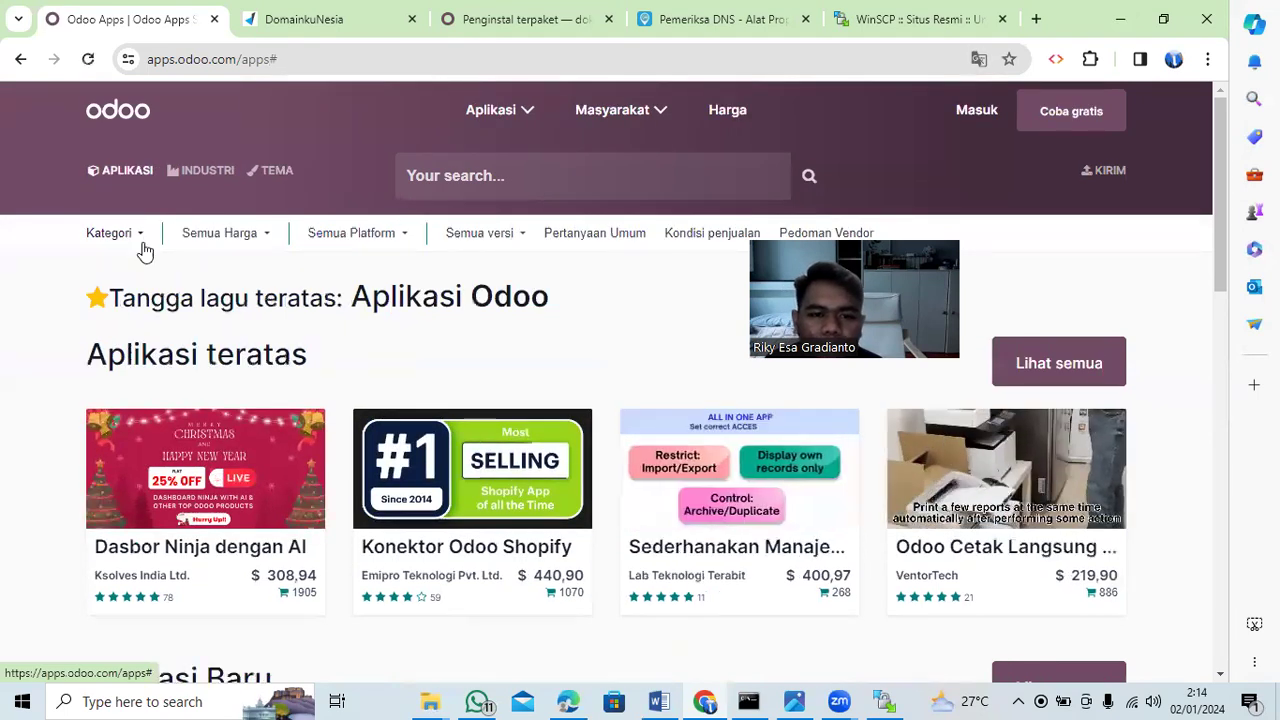
click(139, 238)
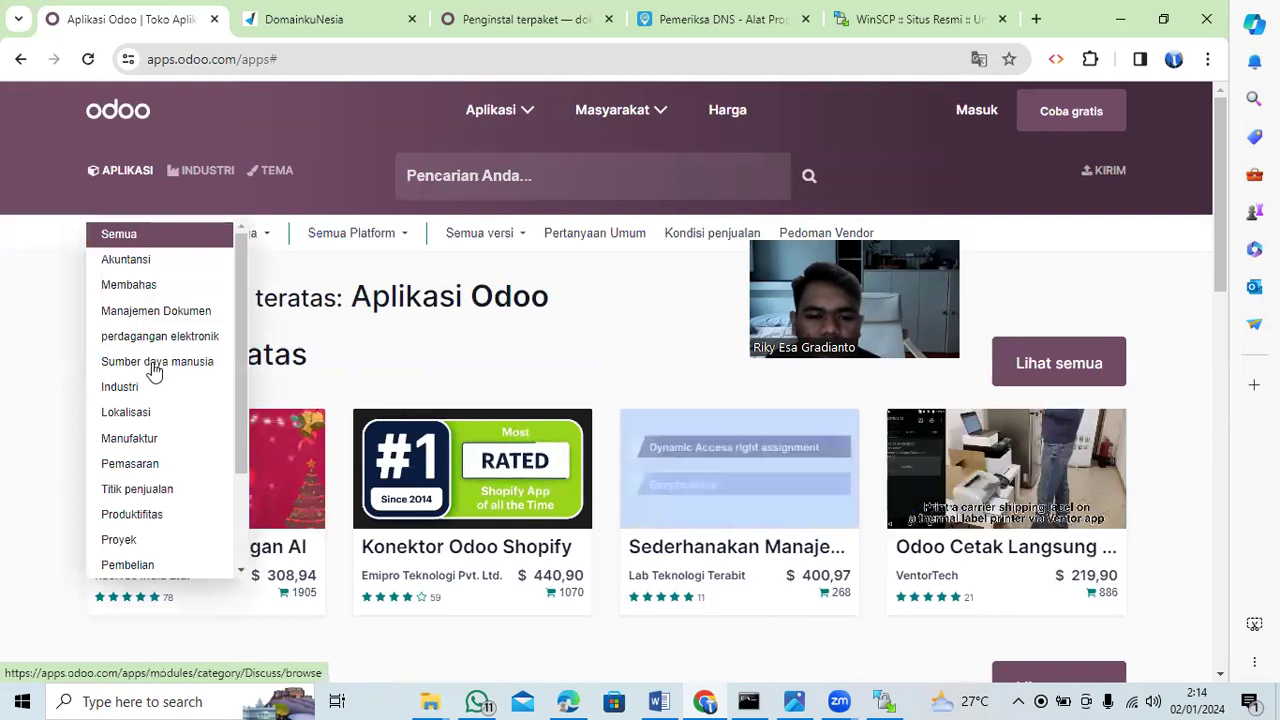
click(979, 59)
click(706, 100)
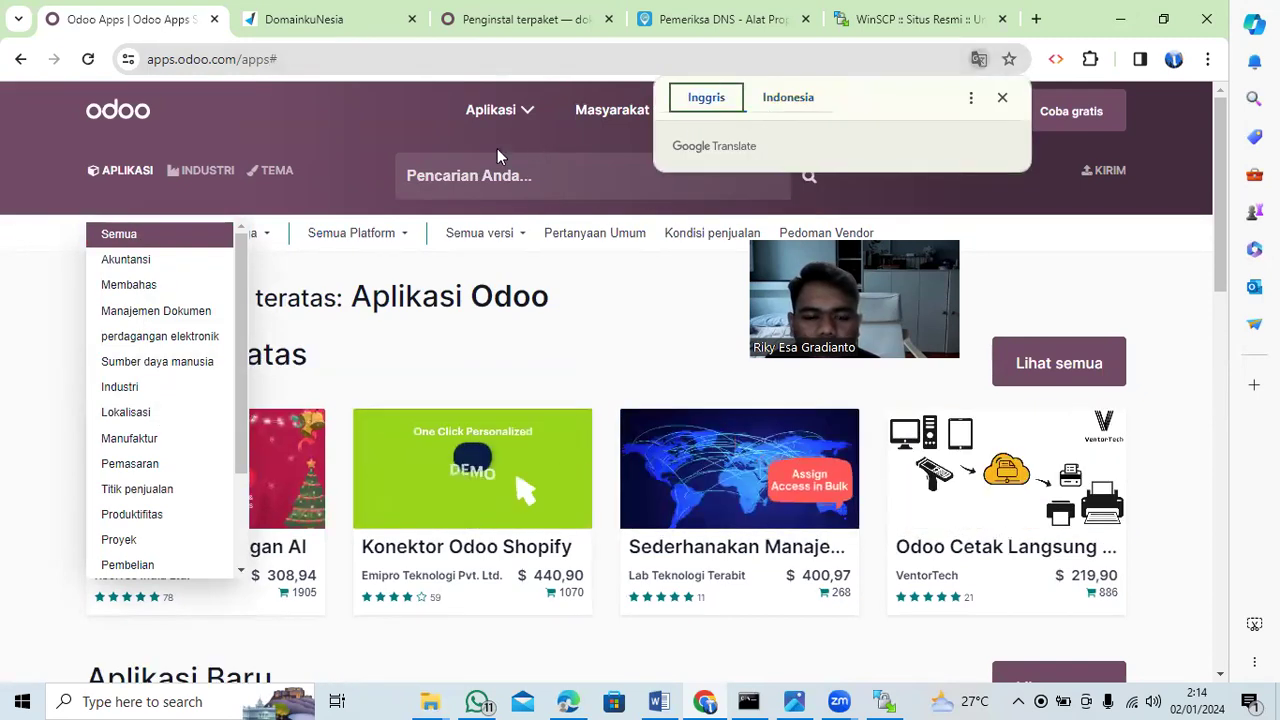
click(133, 489)
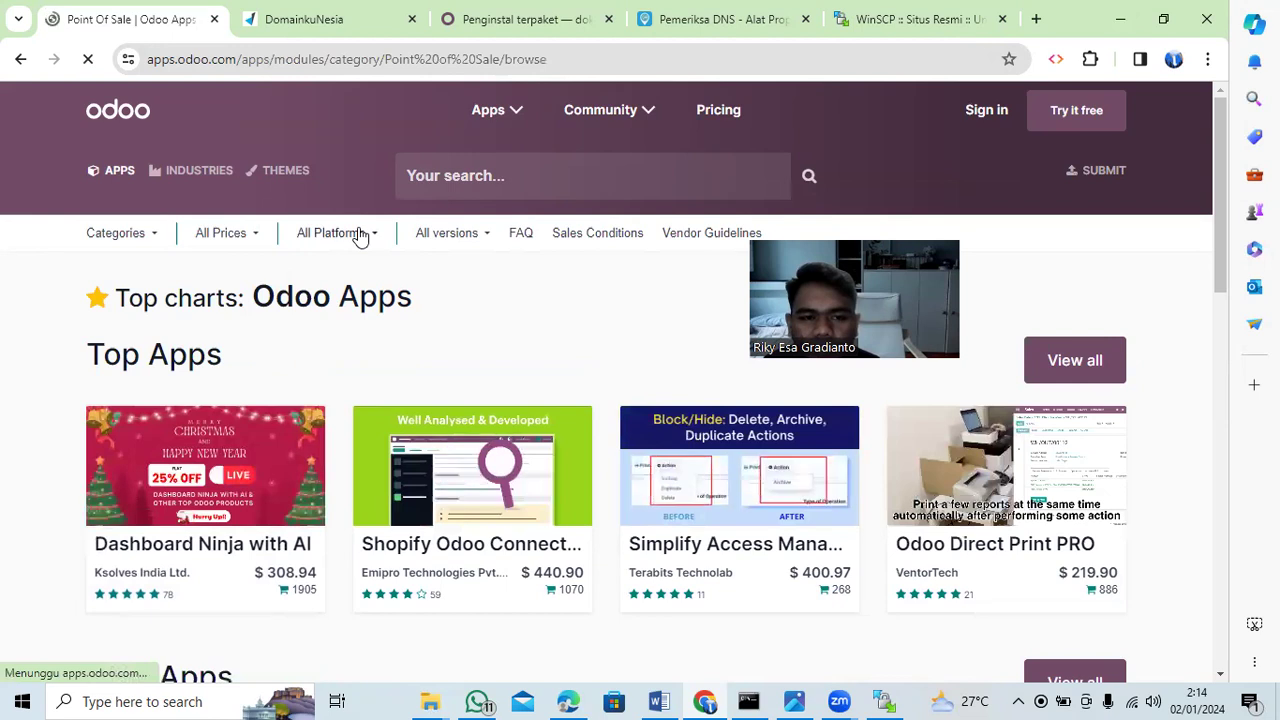
click(522, 173)
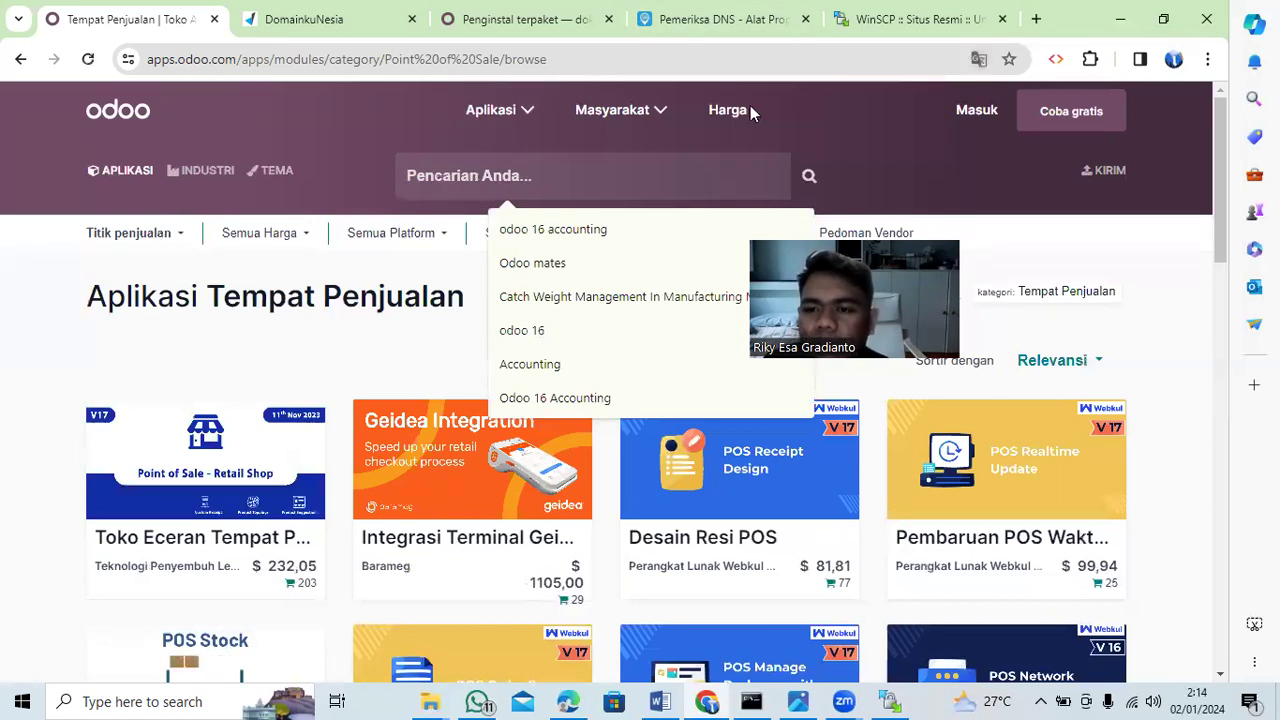
click(706, 97)
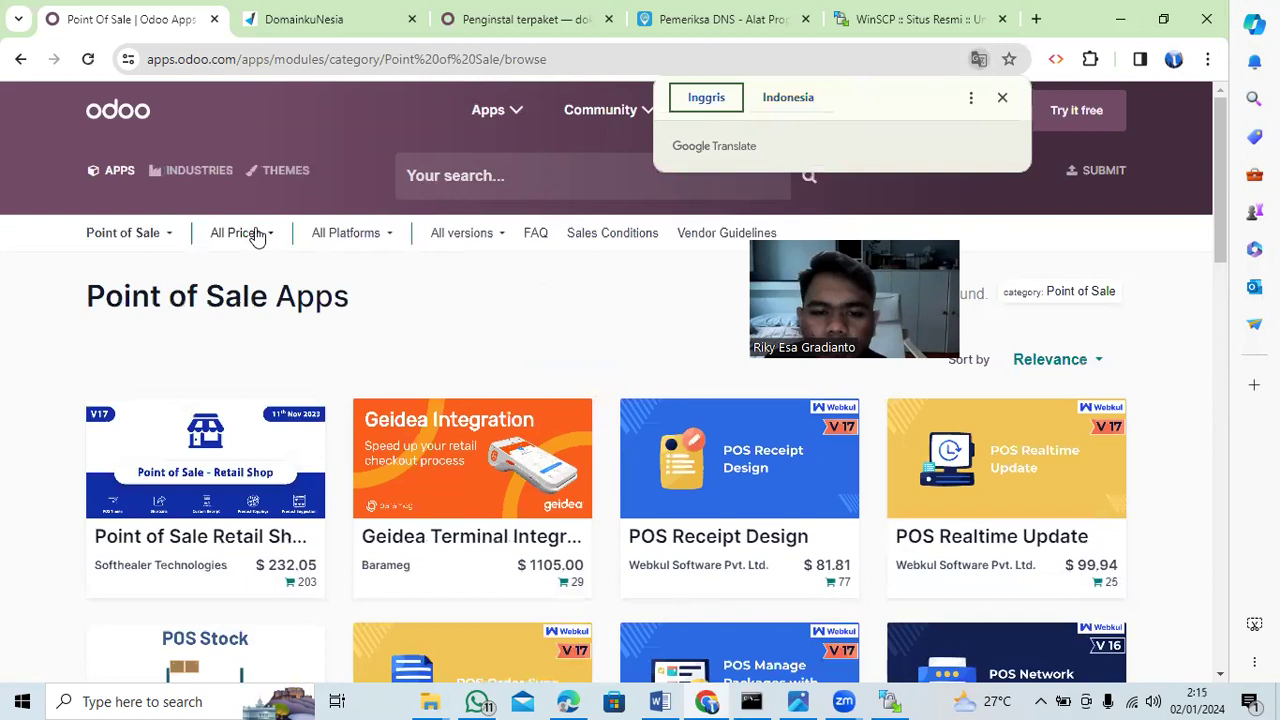
Limit the Point of Sale apps to free open source ones and display the results in English
click(257, 235)
click(258, 260)
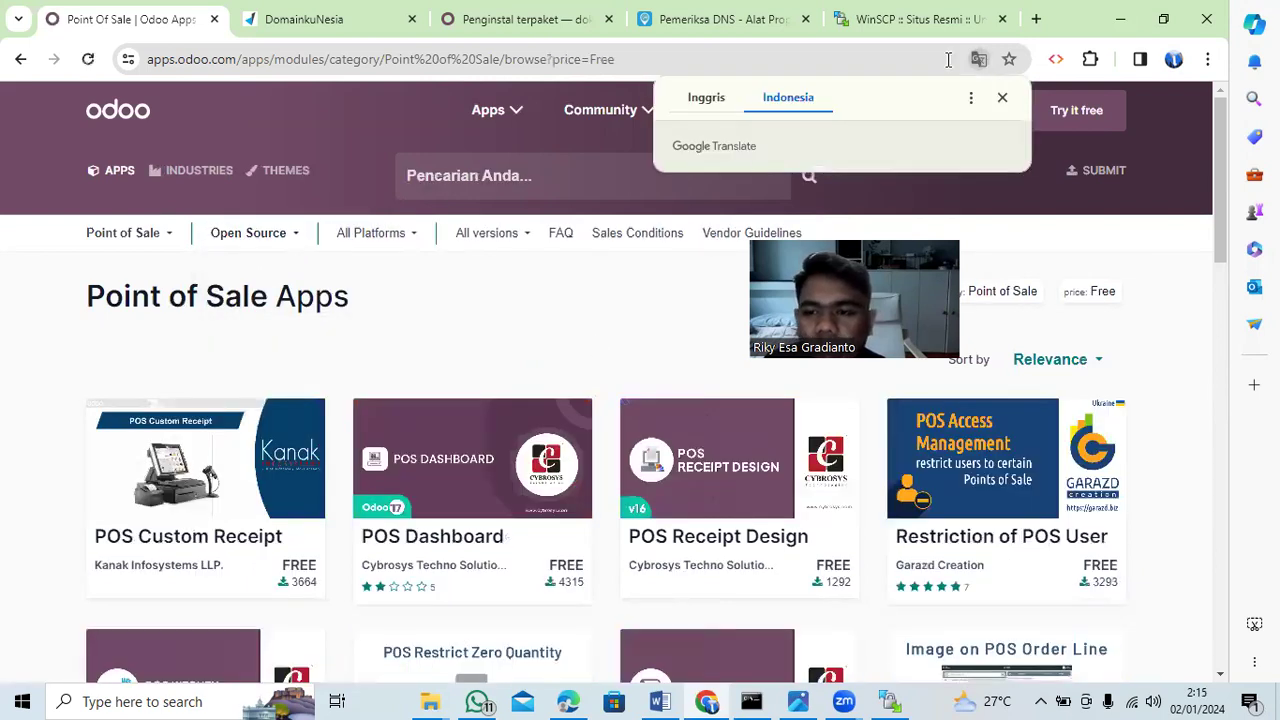
click(704, 100)
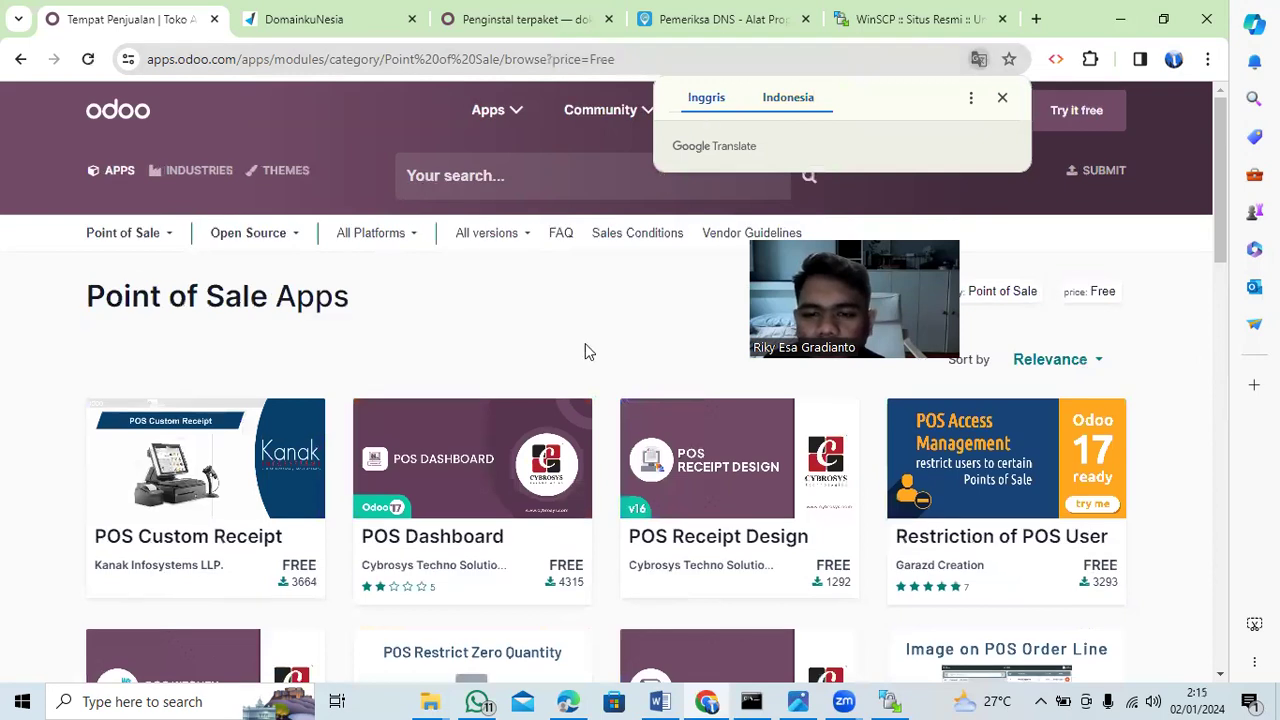
Browse the free Point of Sale apps and filter them to version 16.0
scroll(563, 383, down, 1)
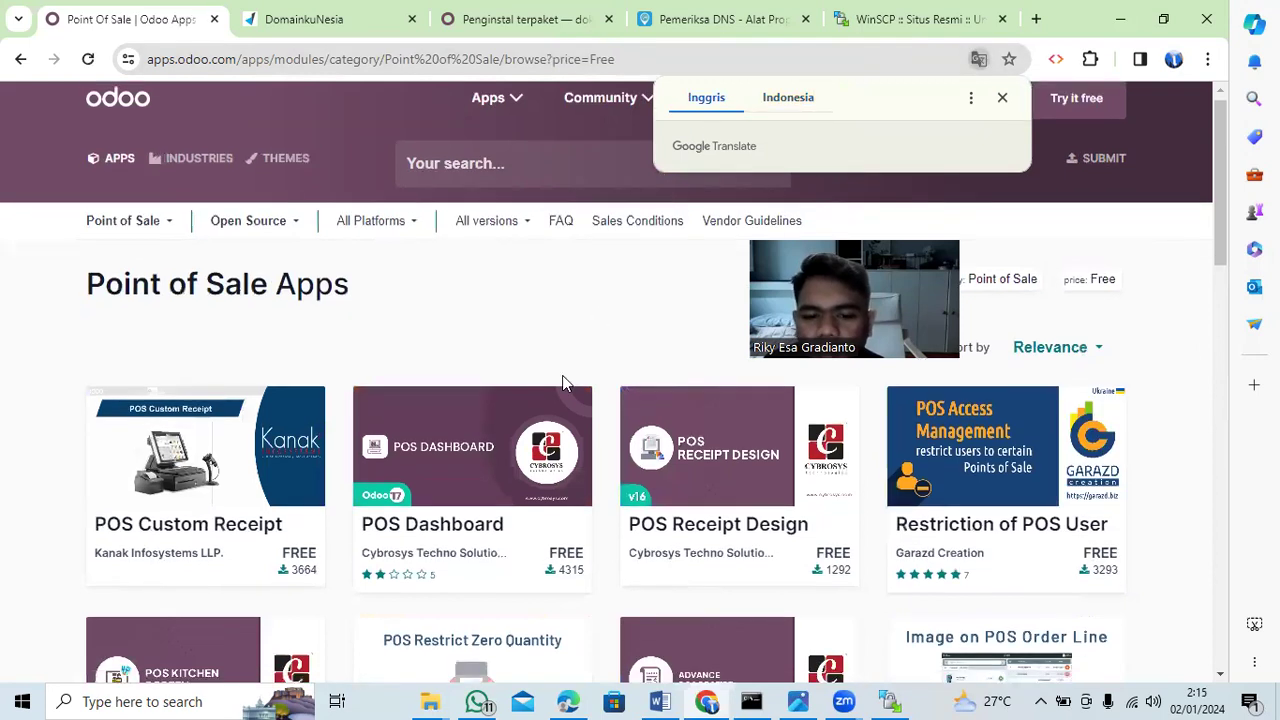
scroll(563, 383, down, 3)
scroll(563, 383, down, 2)
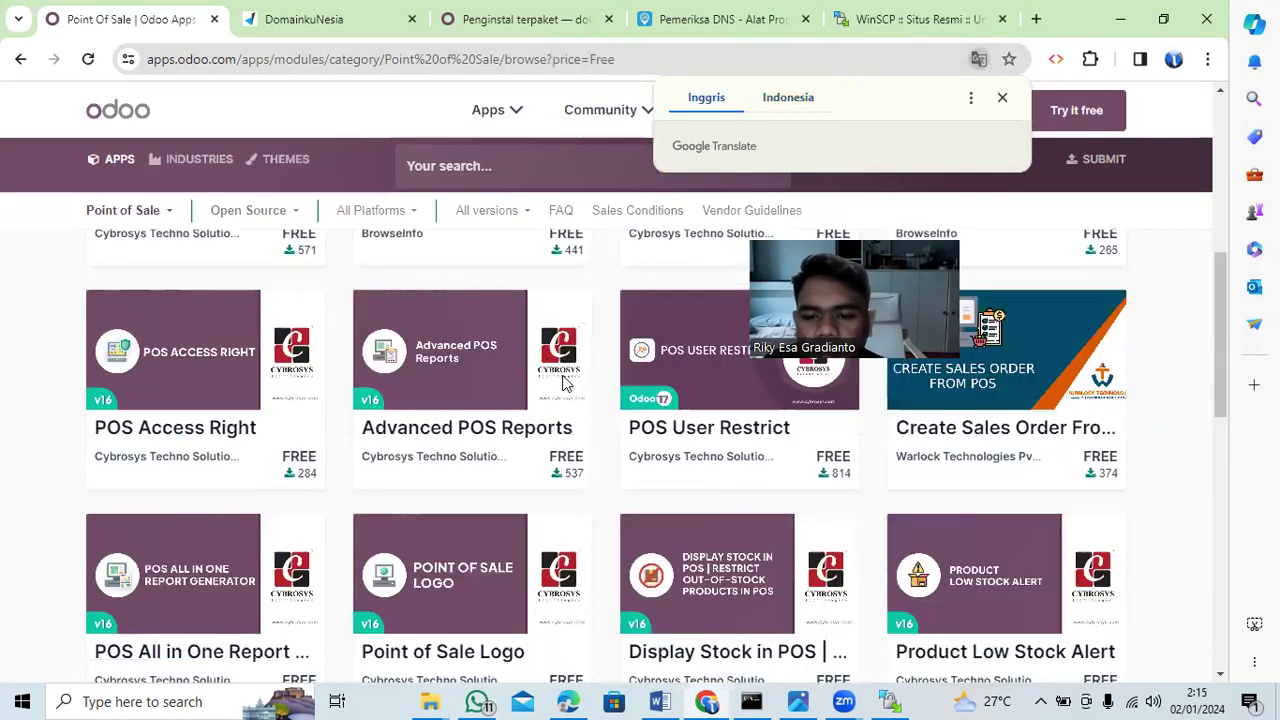
scroll(563, 383, down, 3)
scroll(609, 405, down, 2)
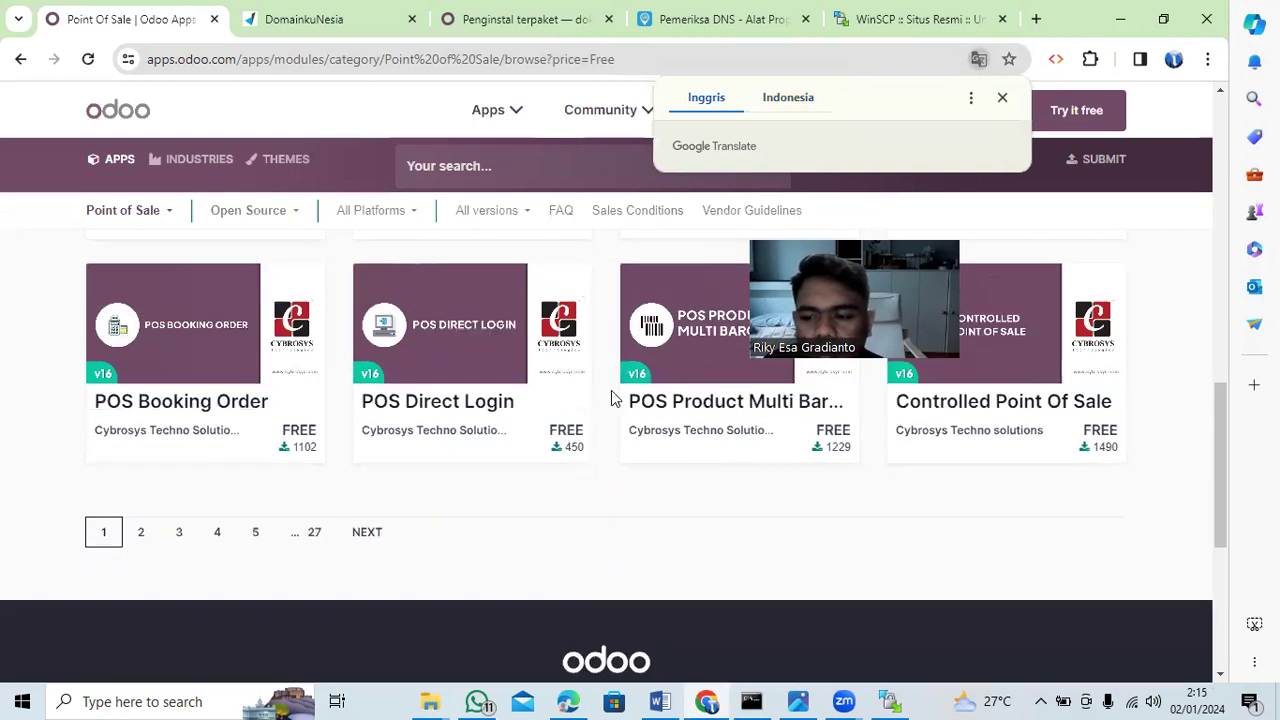
scroll(611, 395, up, 3)
scroll(575, 375, up, 5)
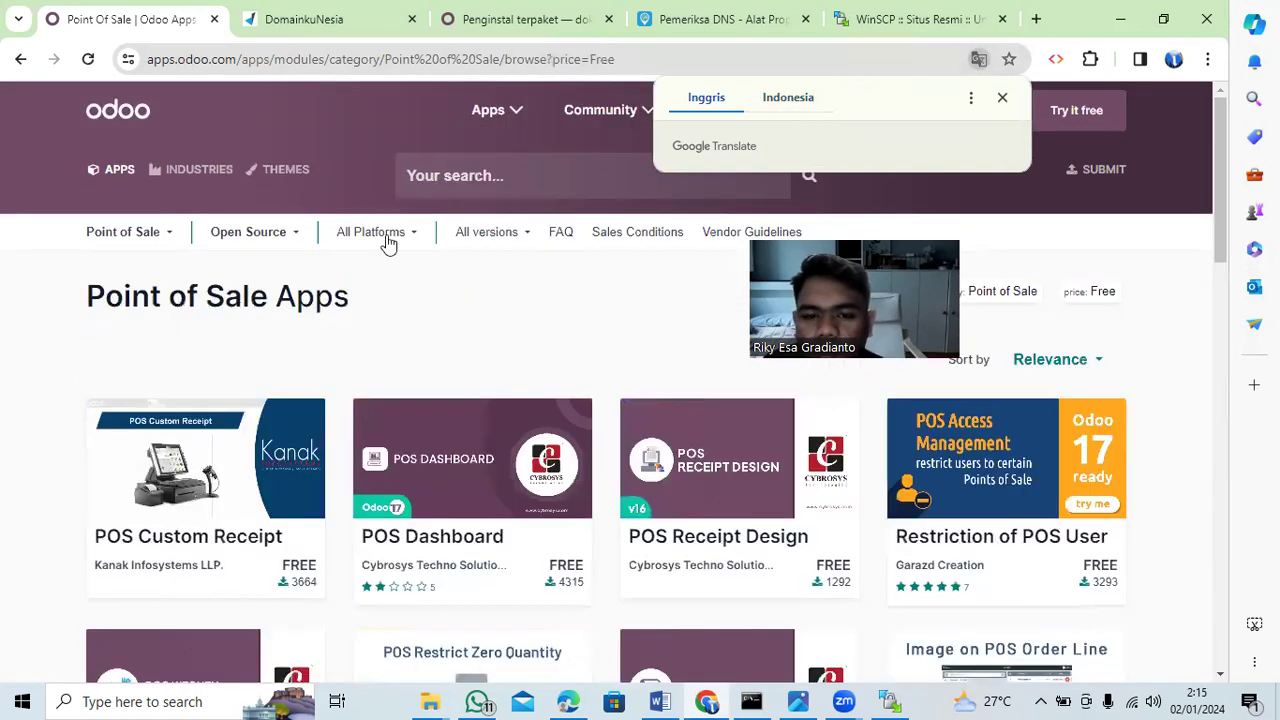
click(488, 238)
click(470, 284)
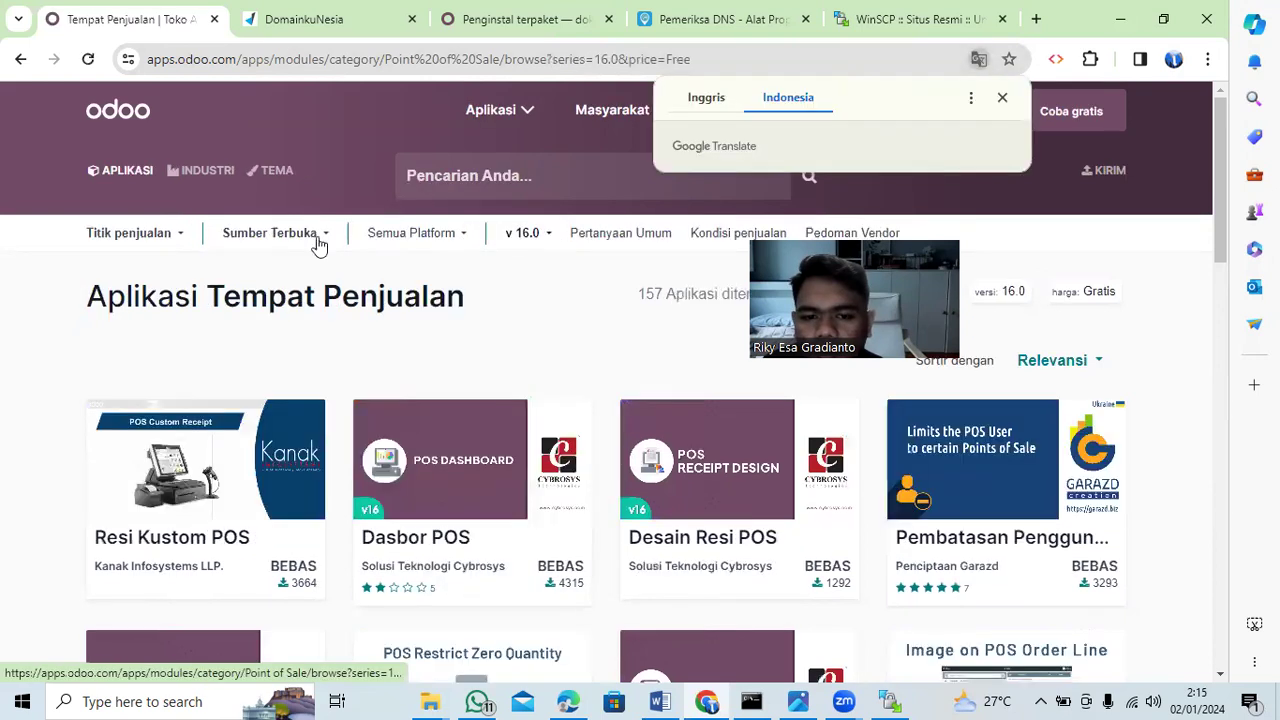
Search the Point of Sale apps for "pos edit" and display the page in English
click(497, 180)
text(pos edi)
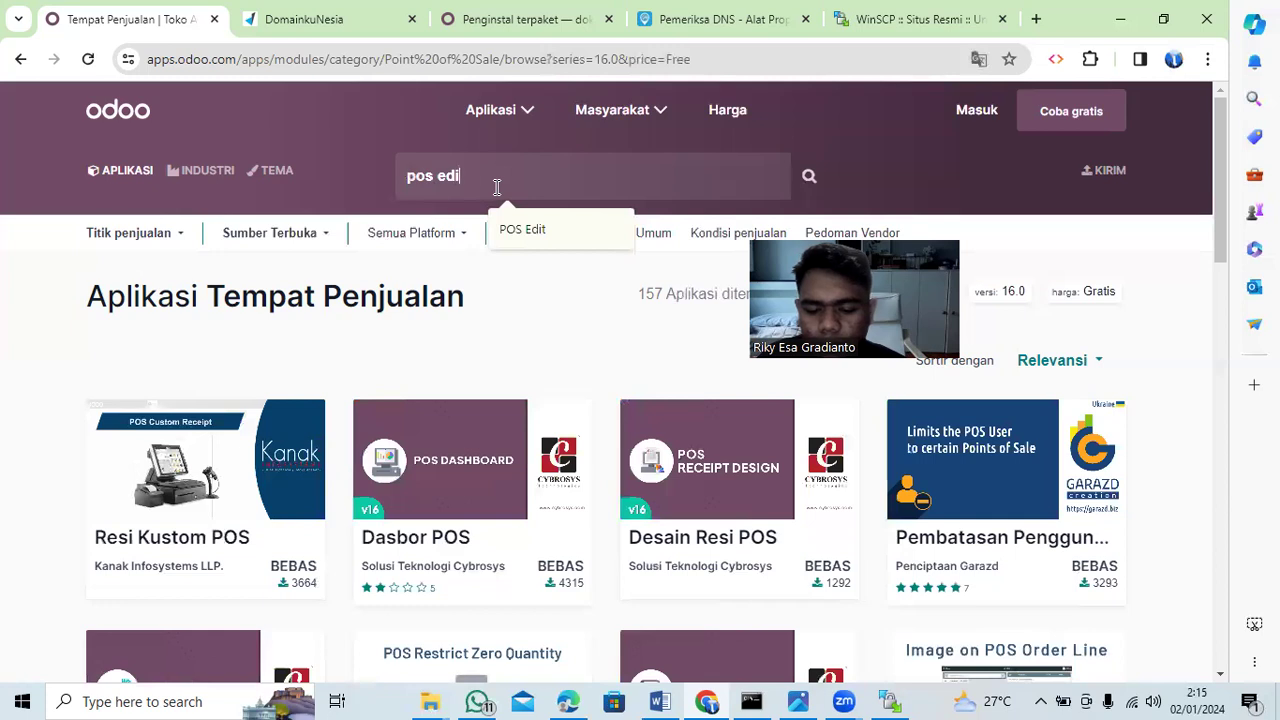
text(t)
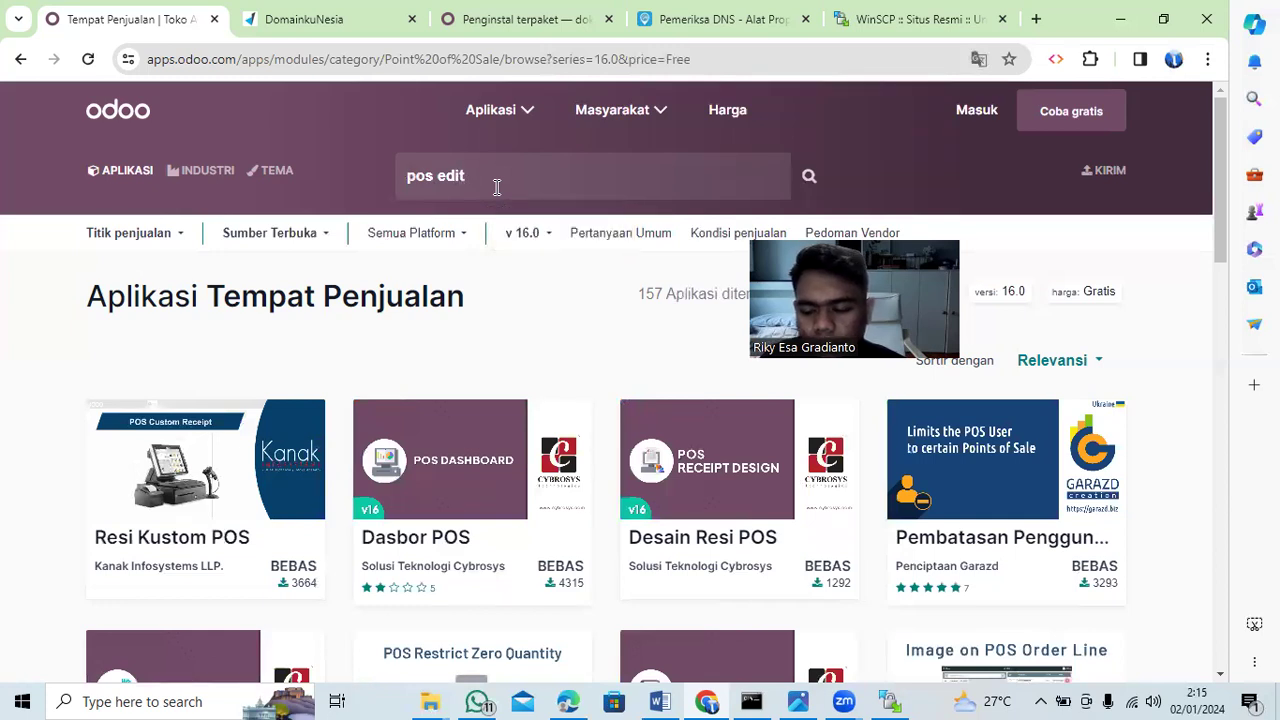
key(Return)
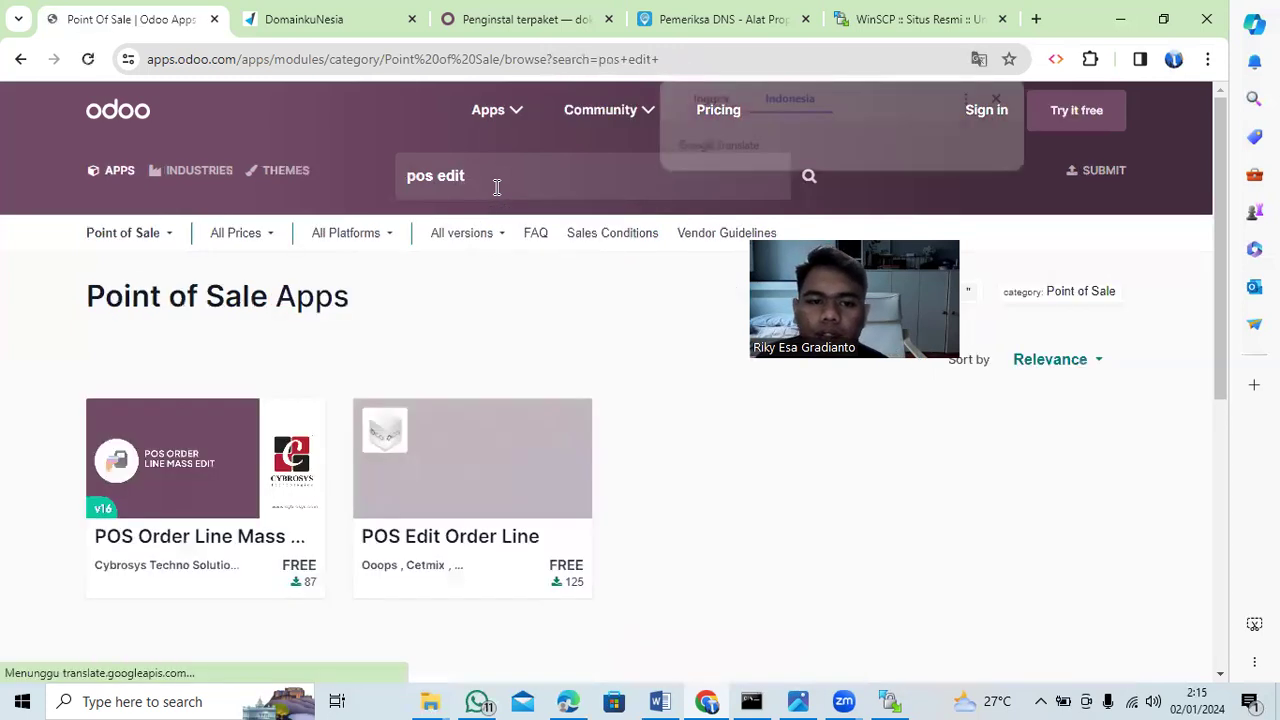
click(704, 100)
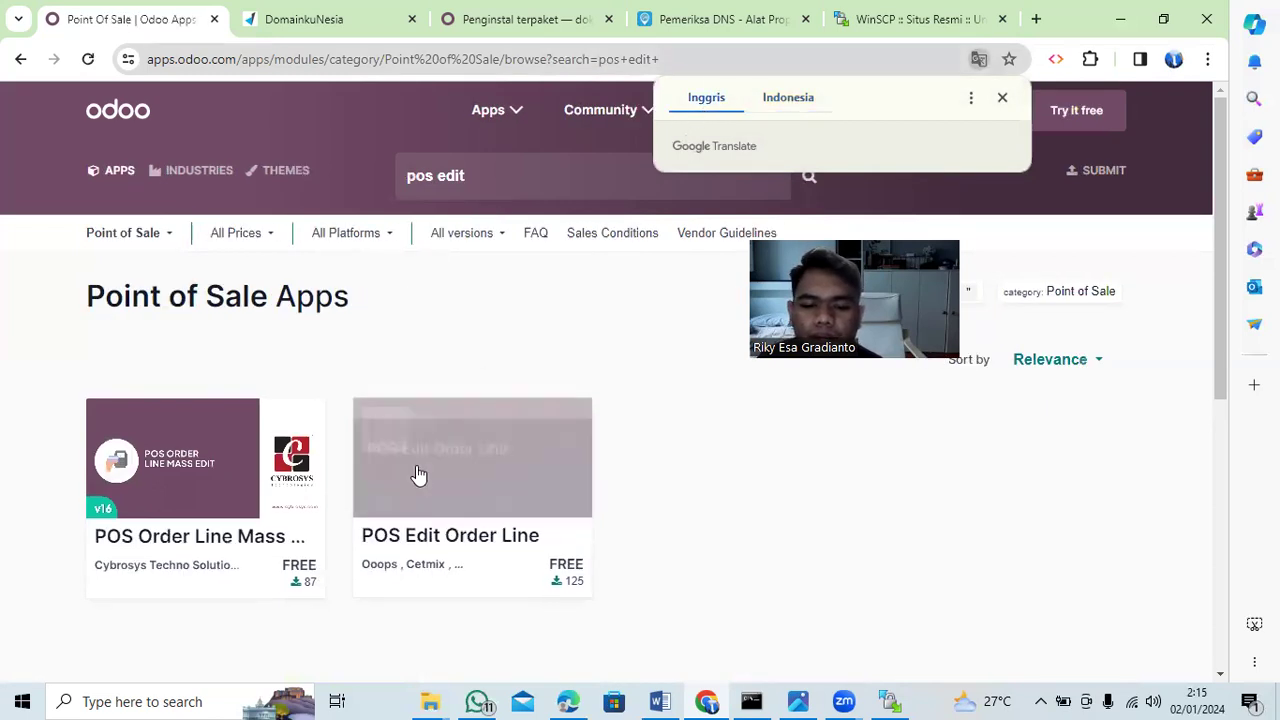
Open the POS Edit Order Line app page and examine its description, preview image and version 16.0 details
click(519, 441)
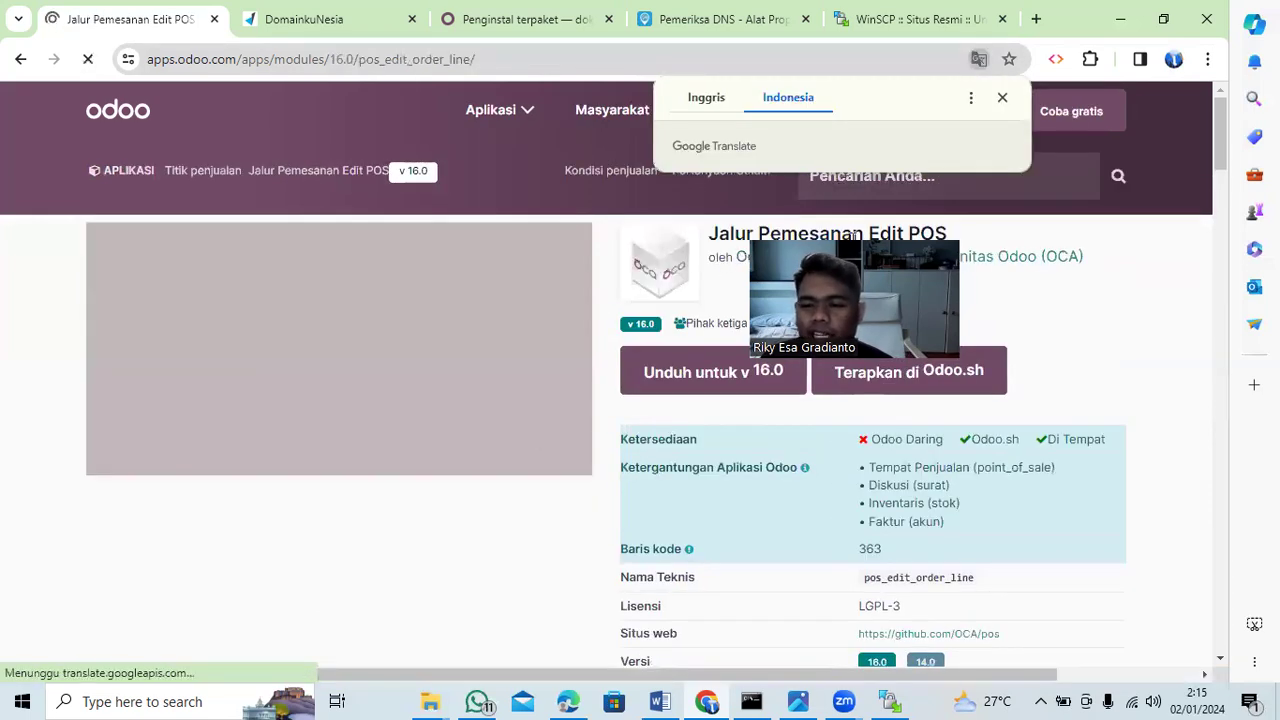
scroll(761, 493, down, 5)
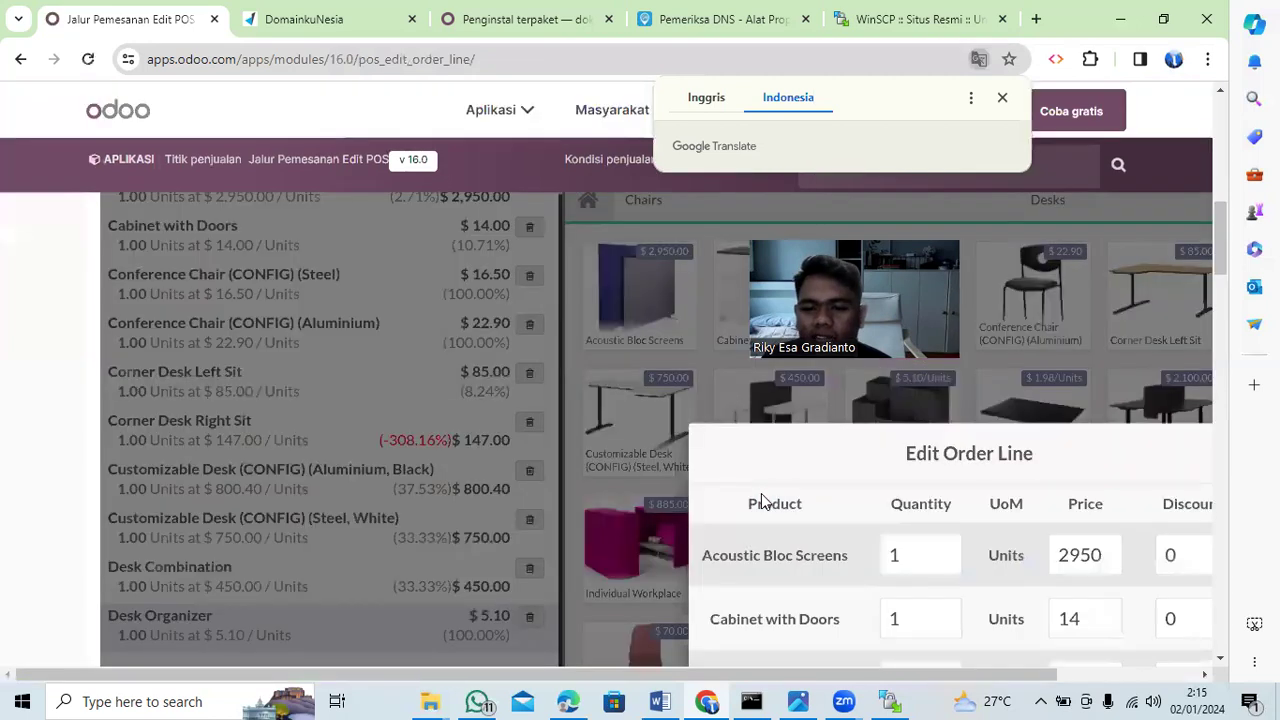
scroll(761, 493, down, 3)
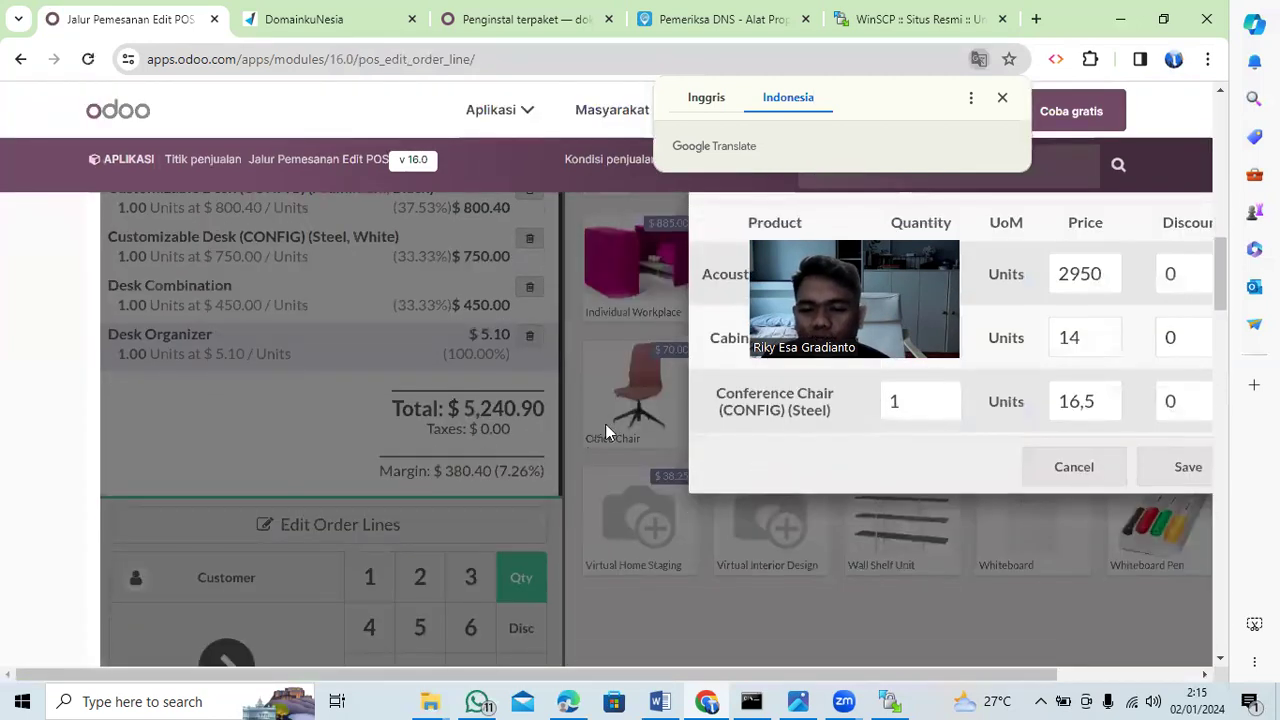
scroll(624, 484, down, 7)
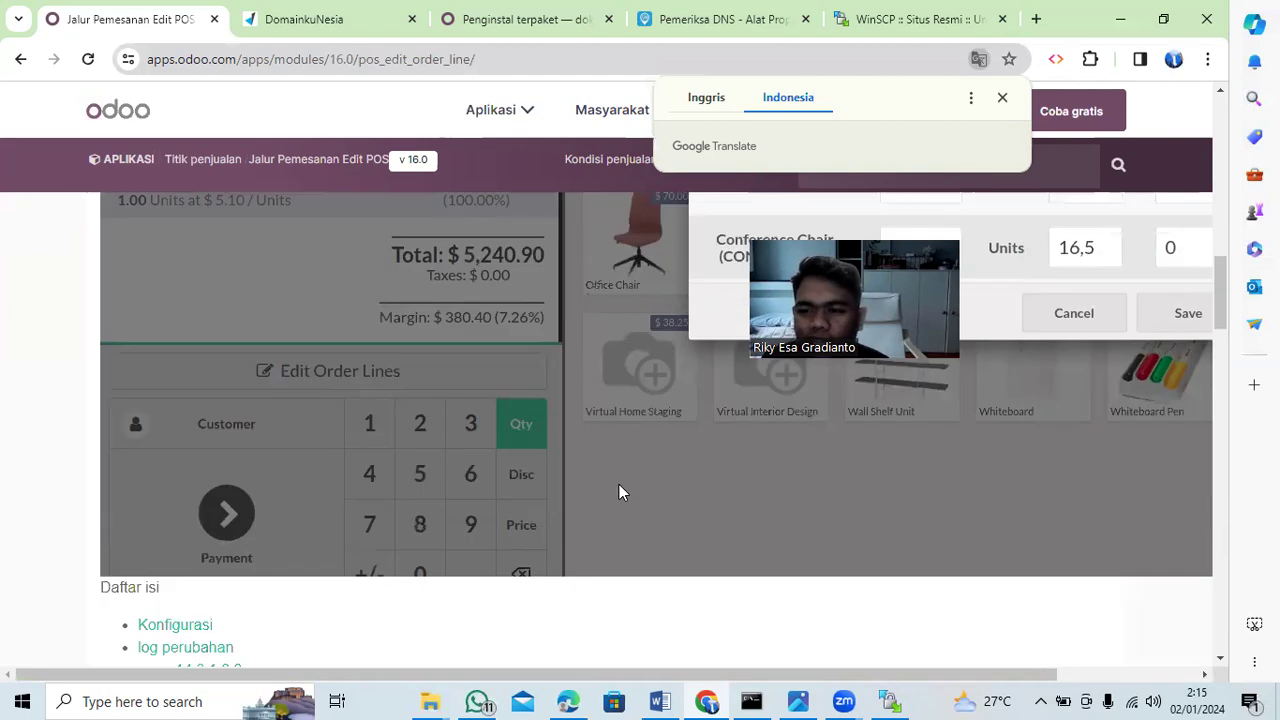
scroll(607, 482, up, 7)
scroll(607, 480, up, 8)
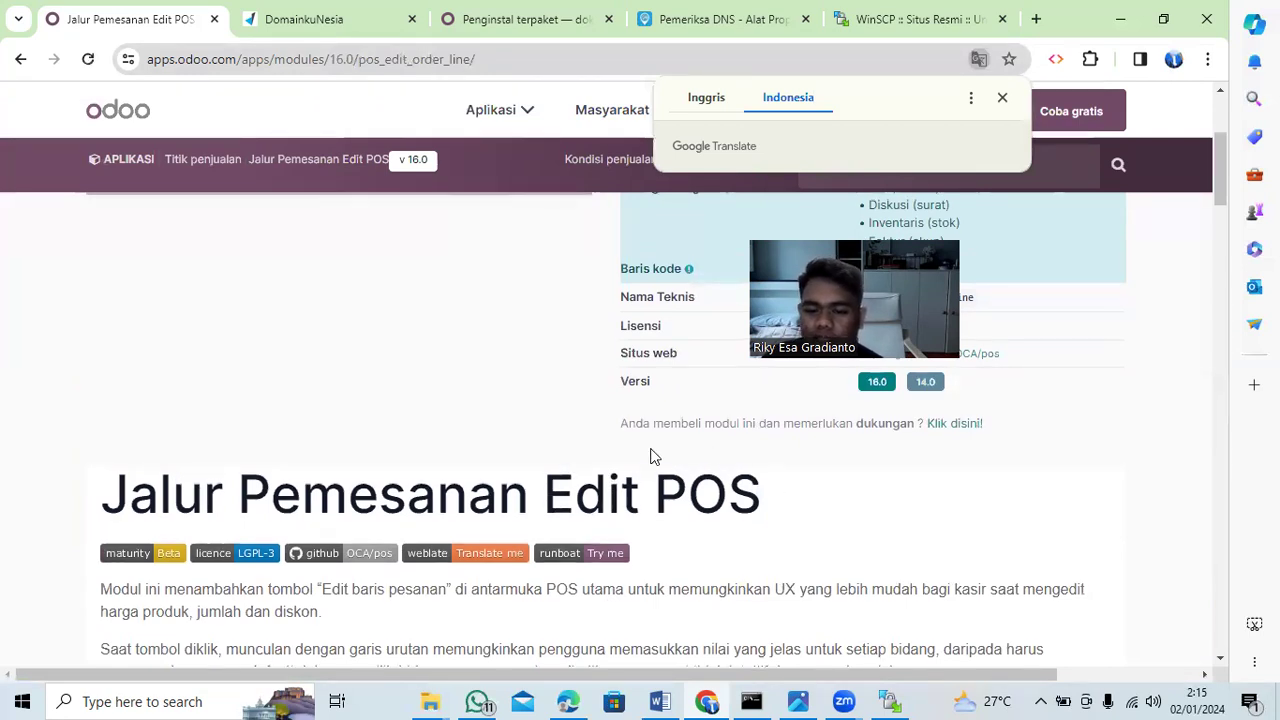
scroll(649, 455, up, 3)
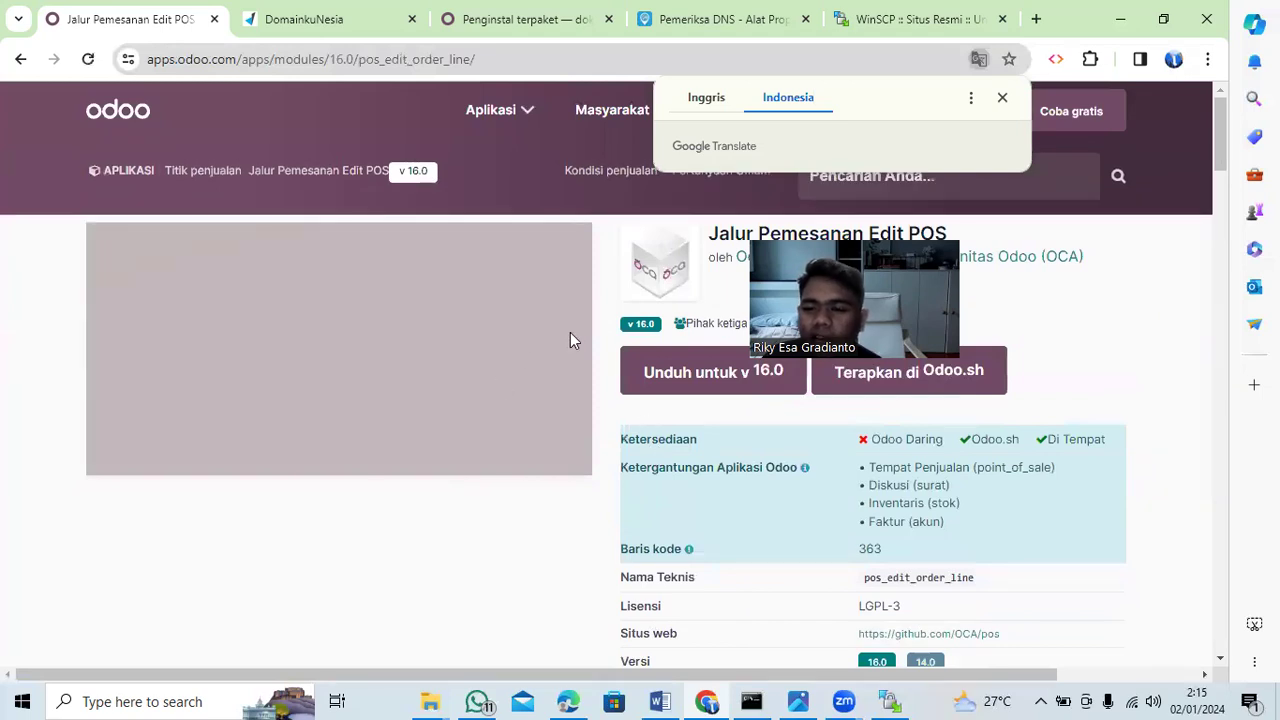
drag(875, 283, 500, 298)
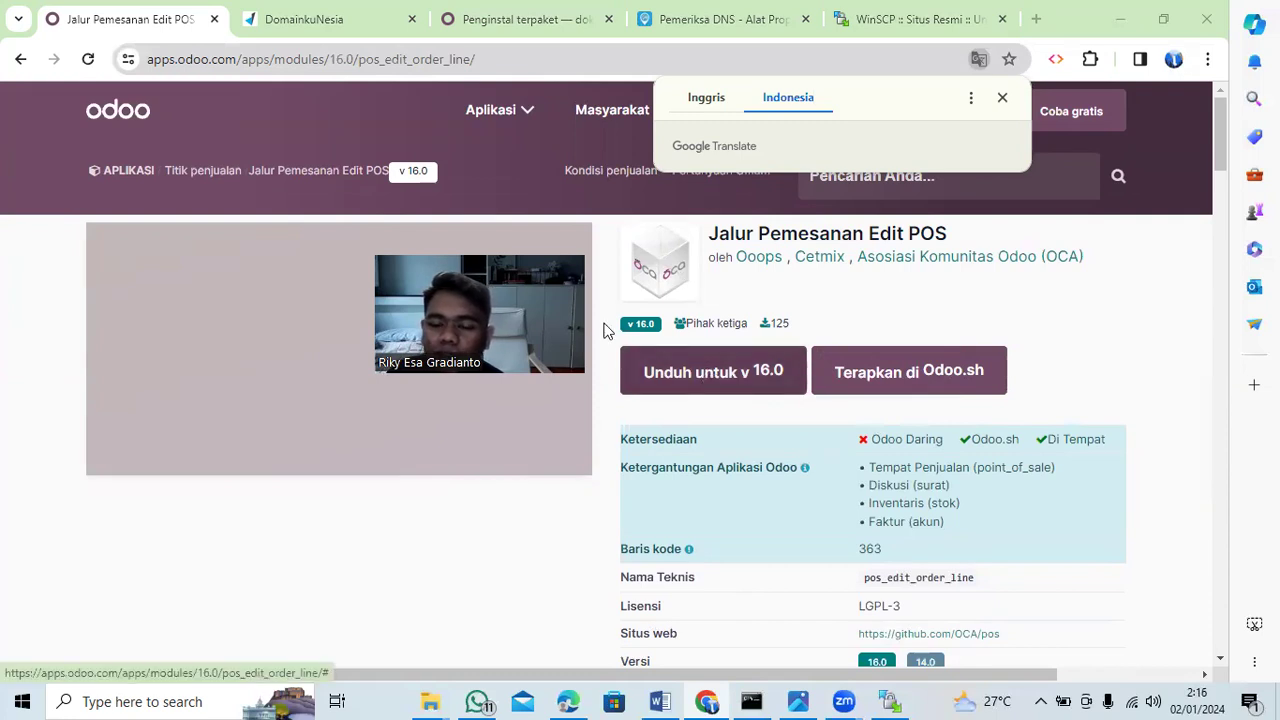
drag(440, 310, 882, 273)
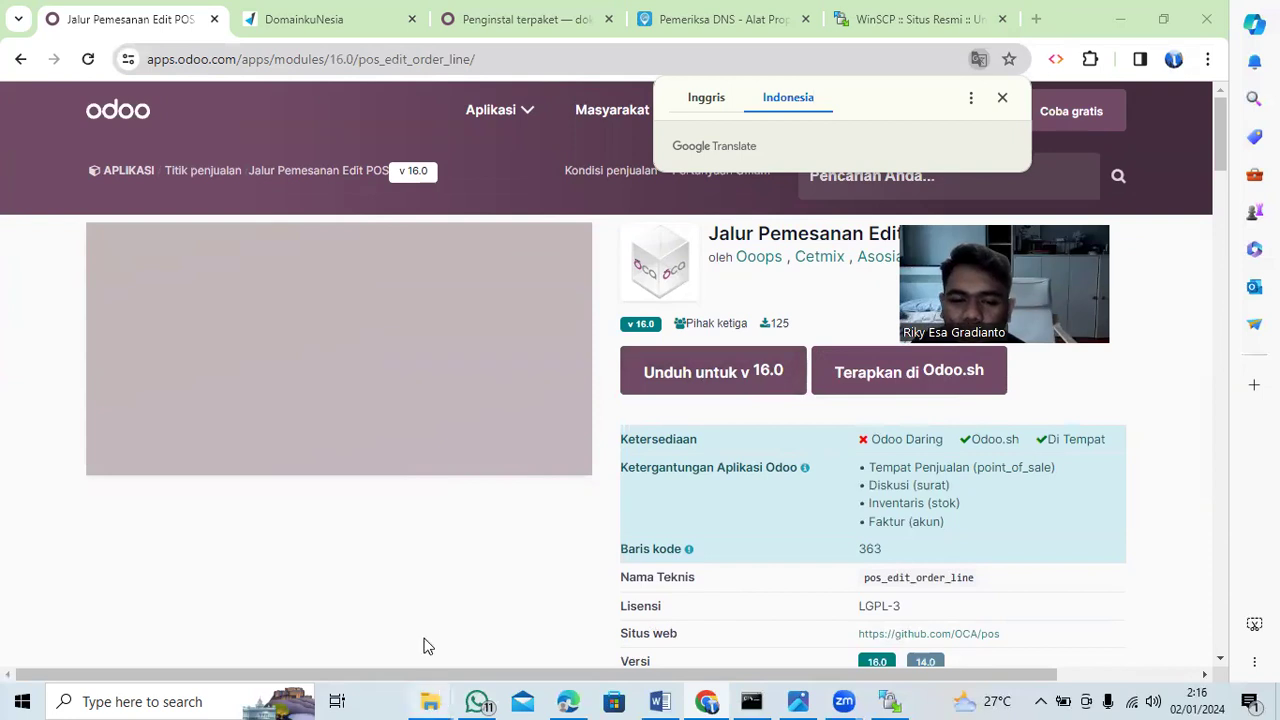
Switch to File Explorer's Downloads folder, bring up the WinSCP addons window alongside, and open the pos_edit_order_line-16.0.1.0.1 folder
mouse_move(430, 700)
click(148, 614)
click(60, 234)
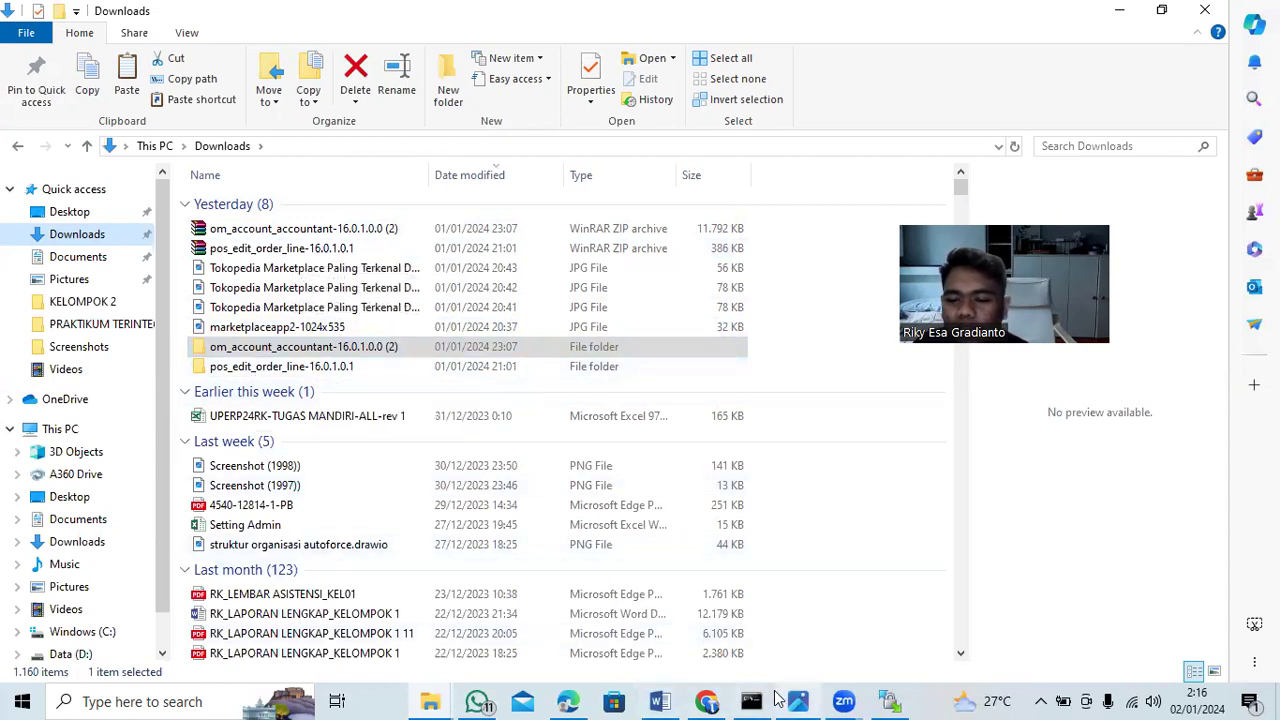
mouse_move(890, 701)
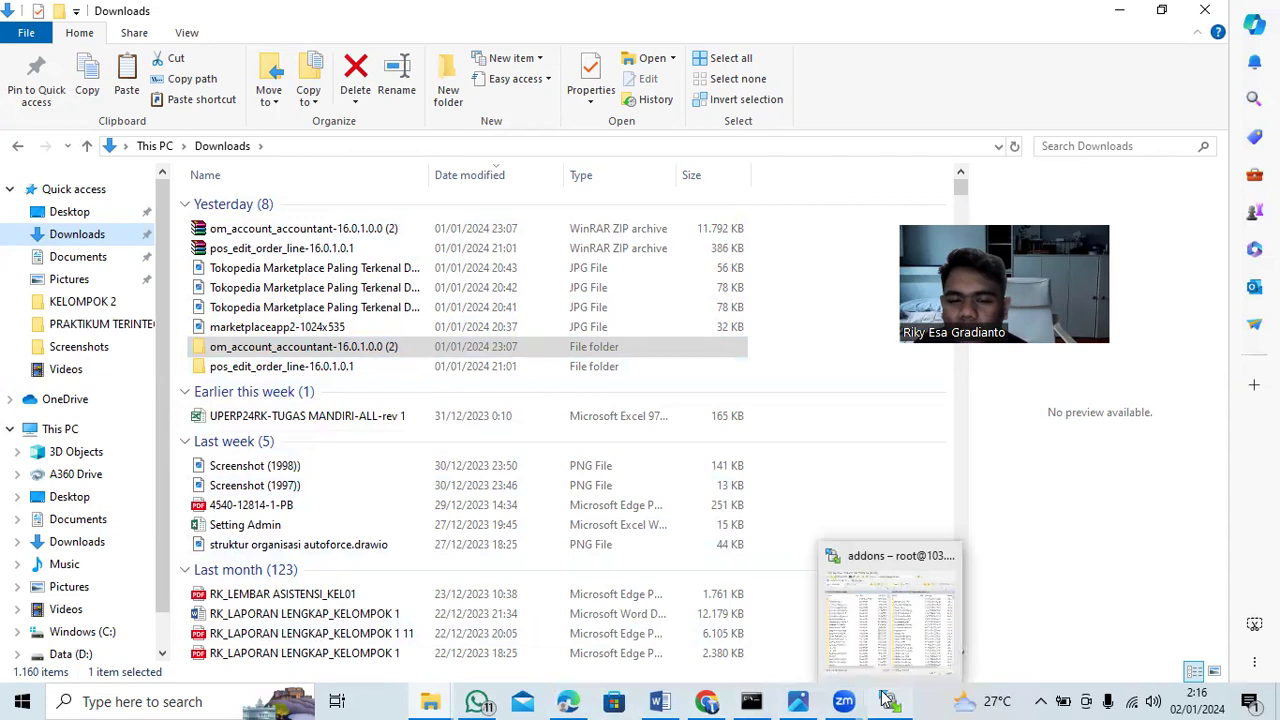
click(888, 658)
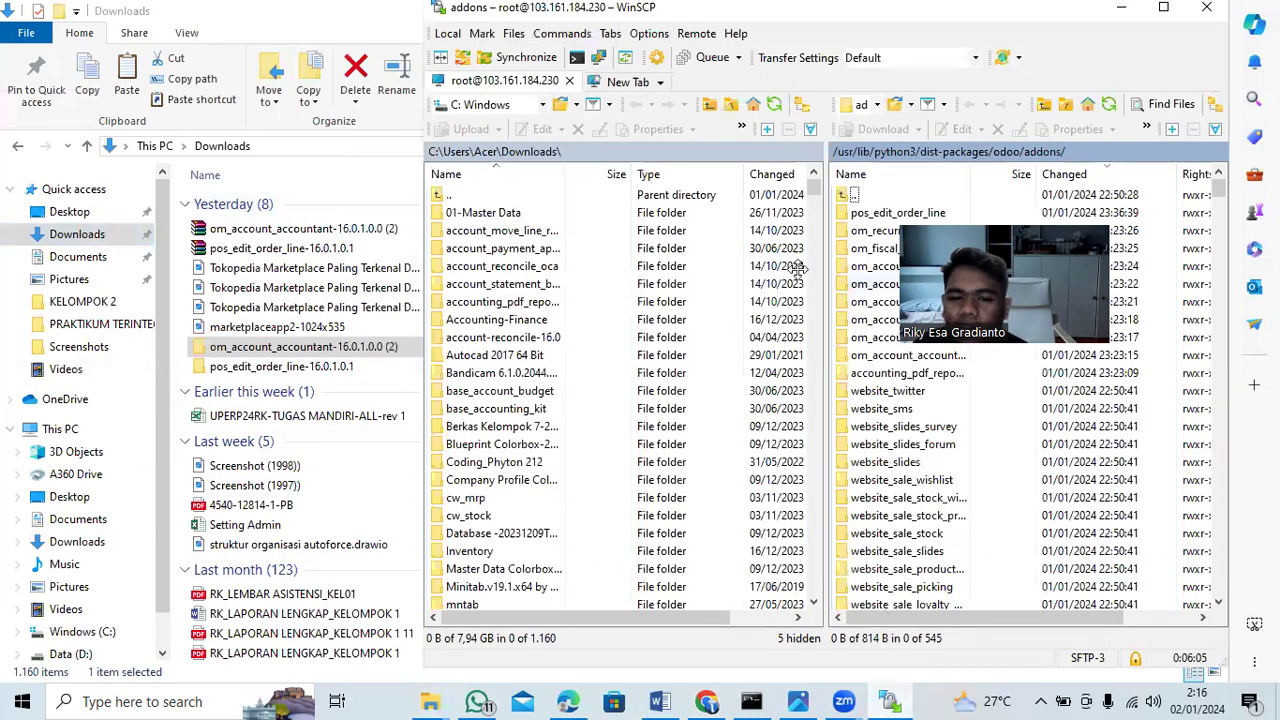
click(306, 364)
double_click(306, 366)
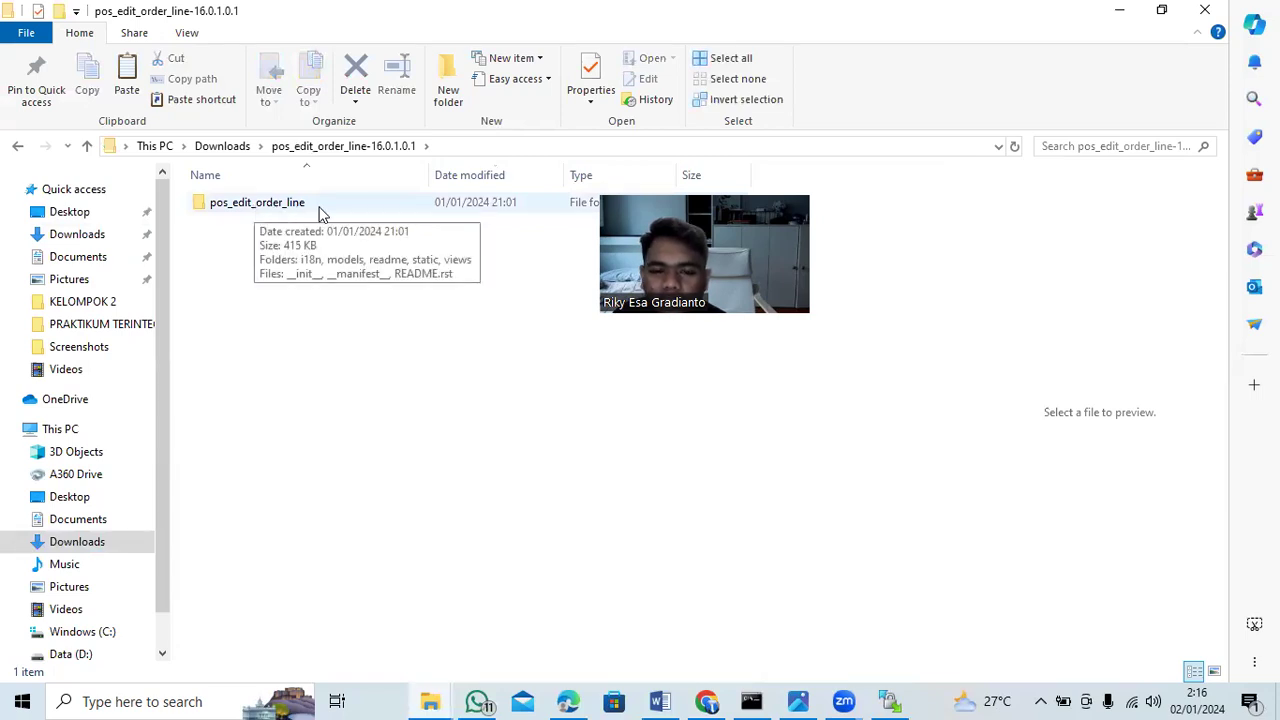
Switch to WinSCP, end the server session and close the application
click(897, 699)
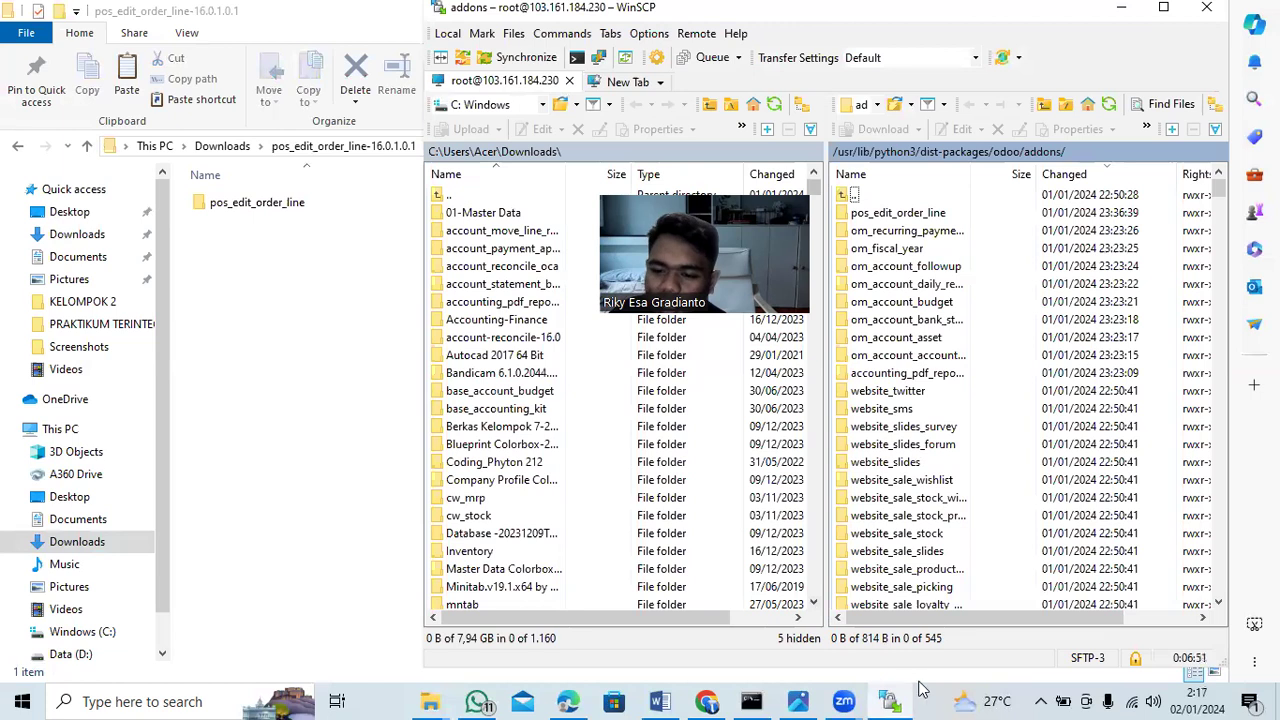
click(1227, 6)
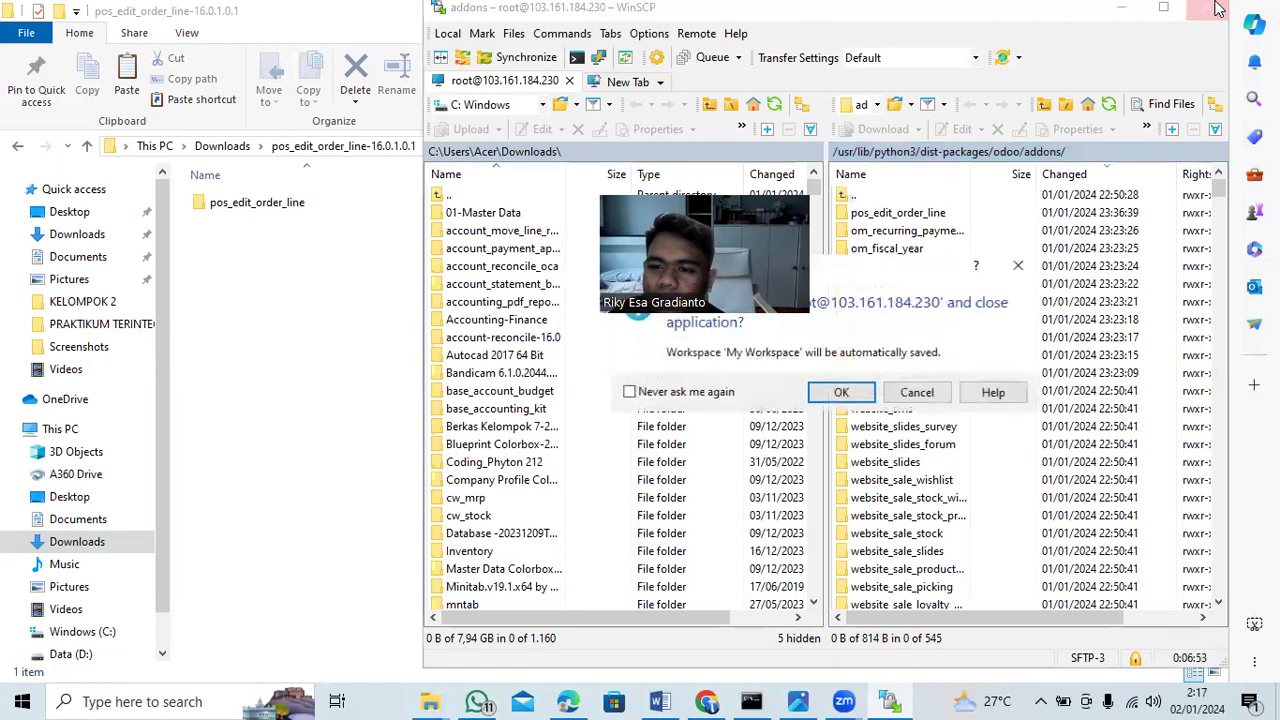
click(841, 393)
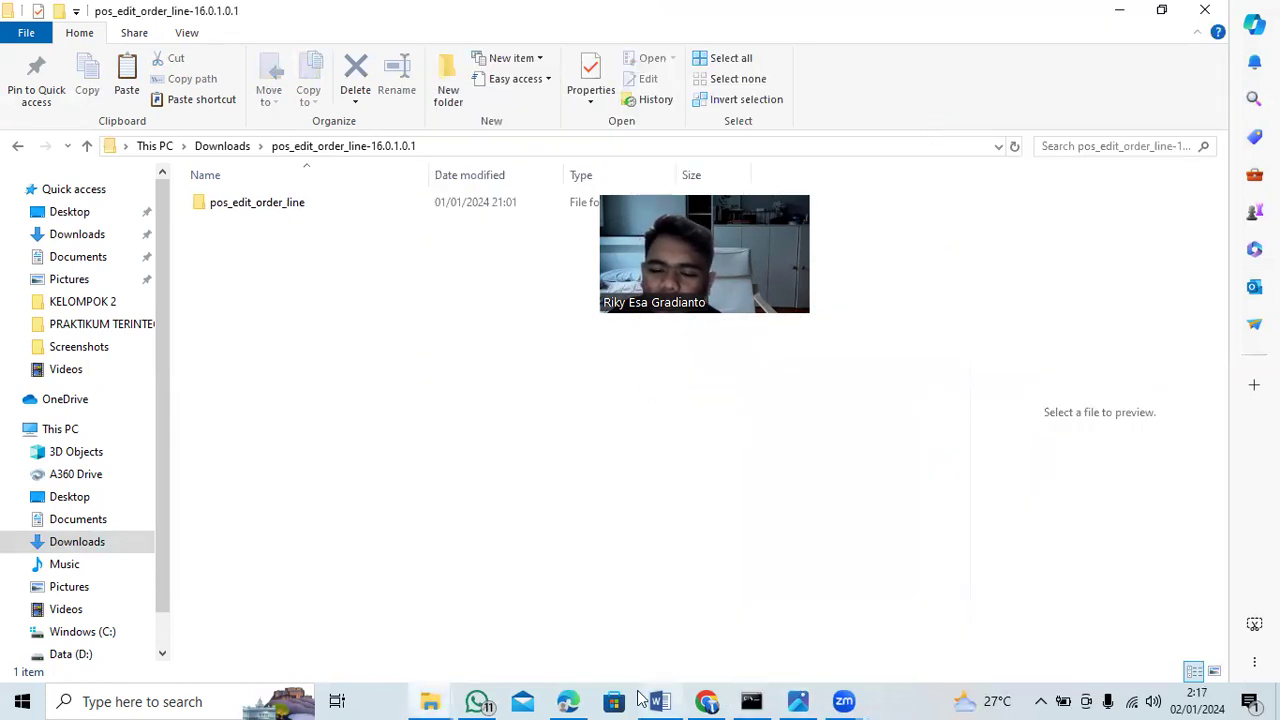
Switch to Odoo in Edge, search the Apps list for the module "pos edit", and activate POS Edit Order Line
click(567, 701)
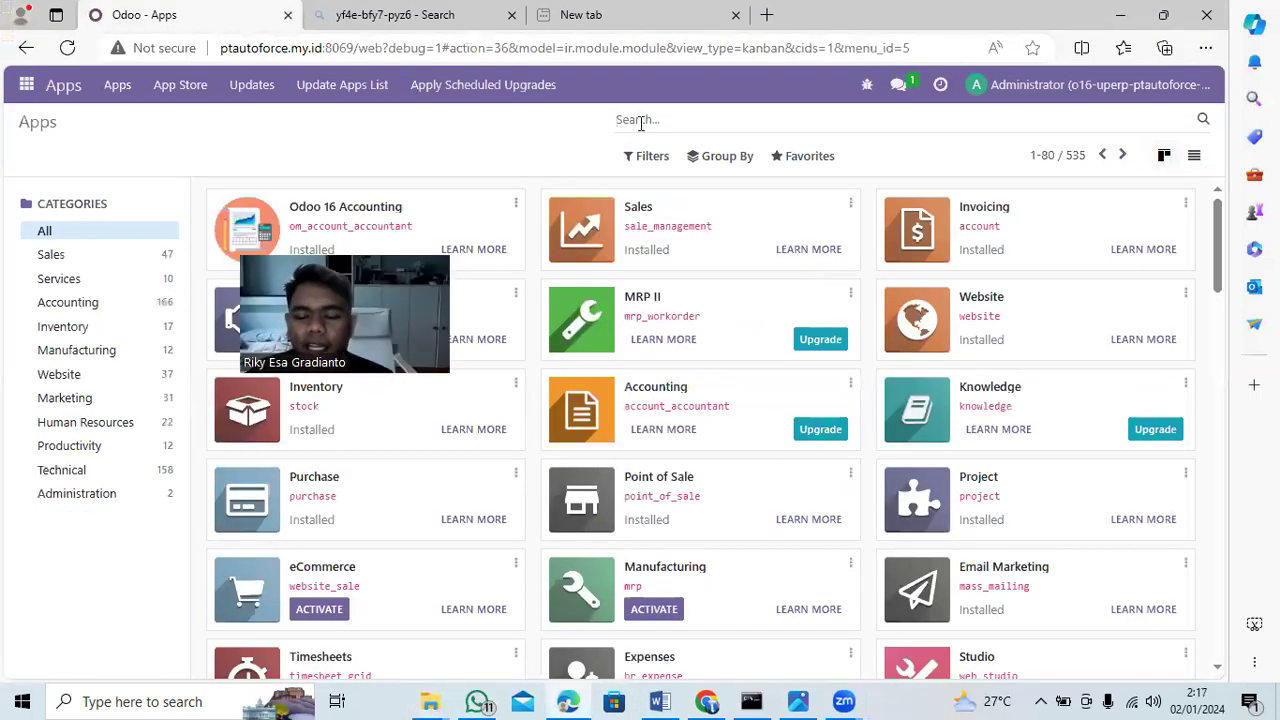
text(po)
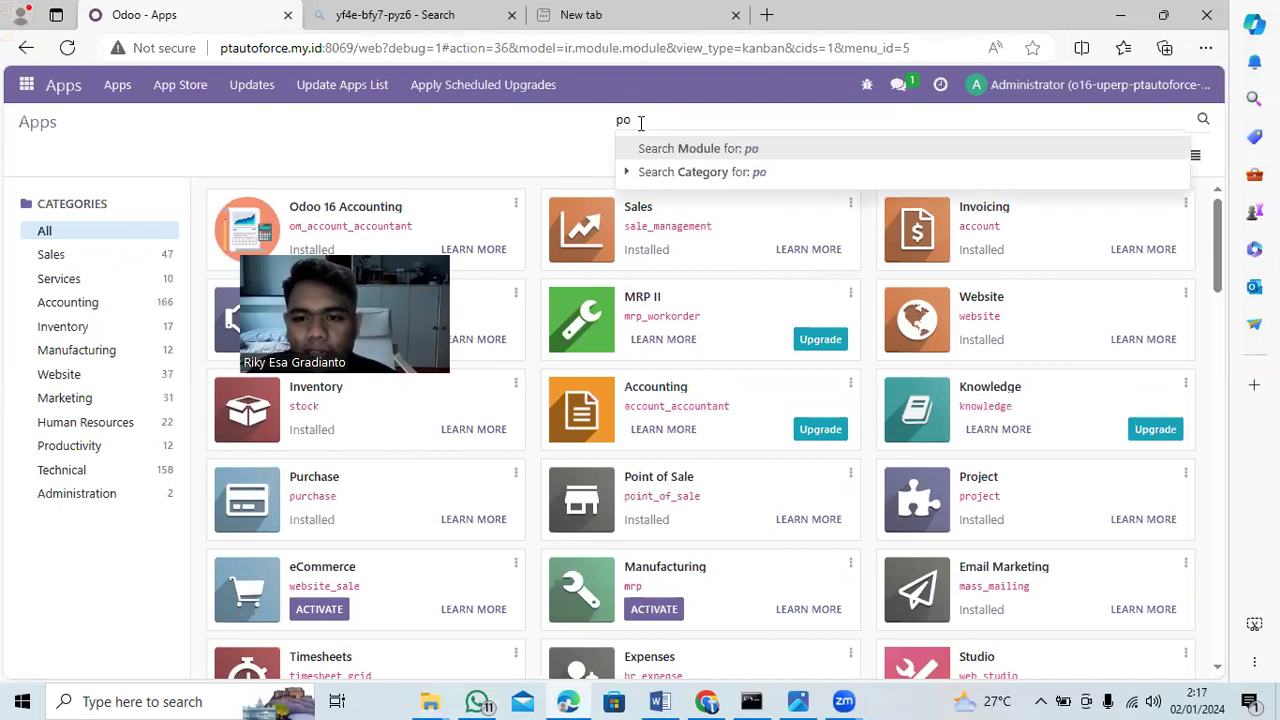
text(s)
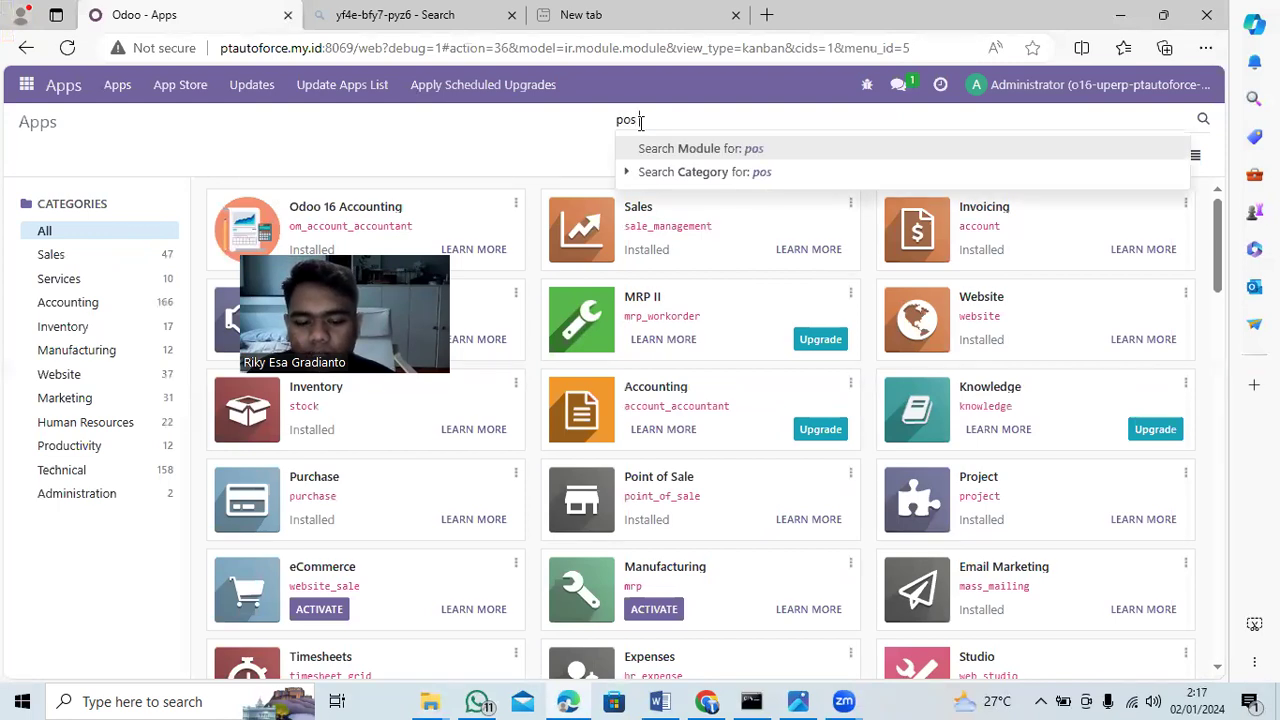
text( edit)
key(Return)
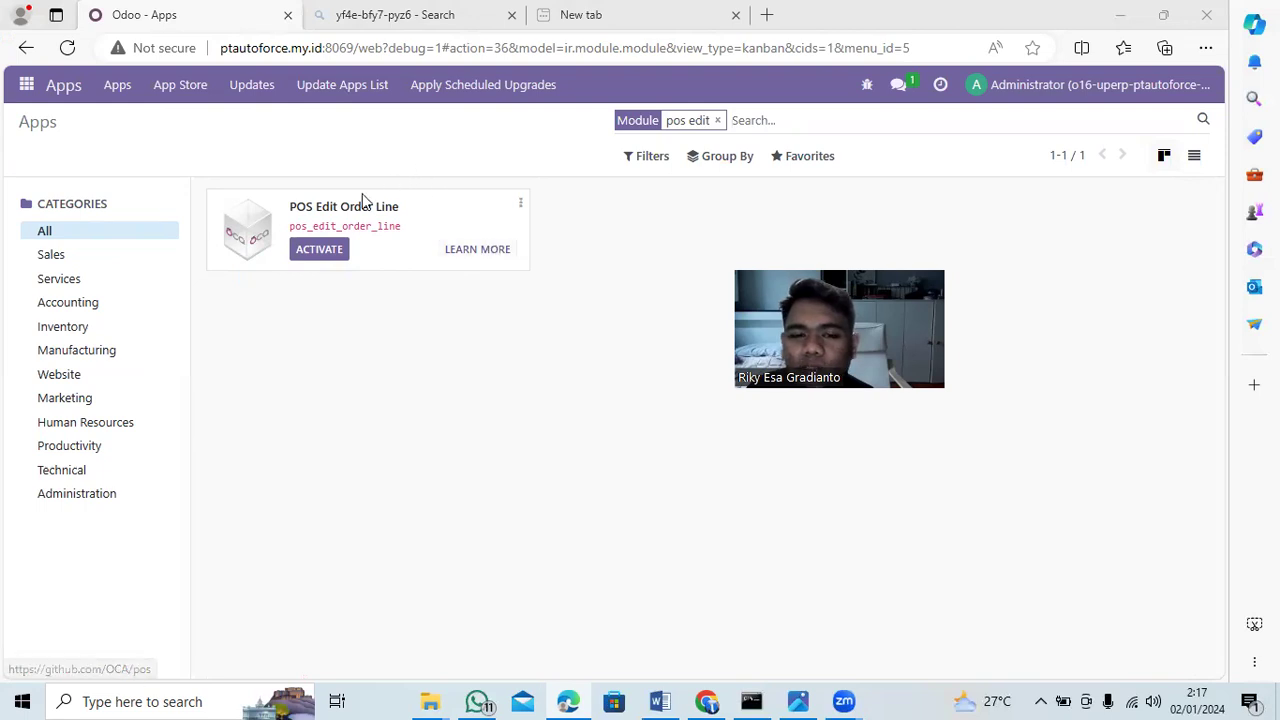
click(318, 252)
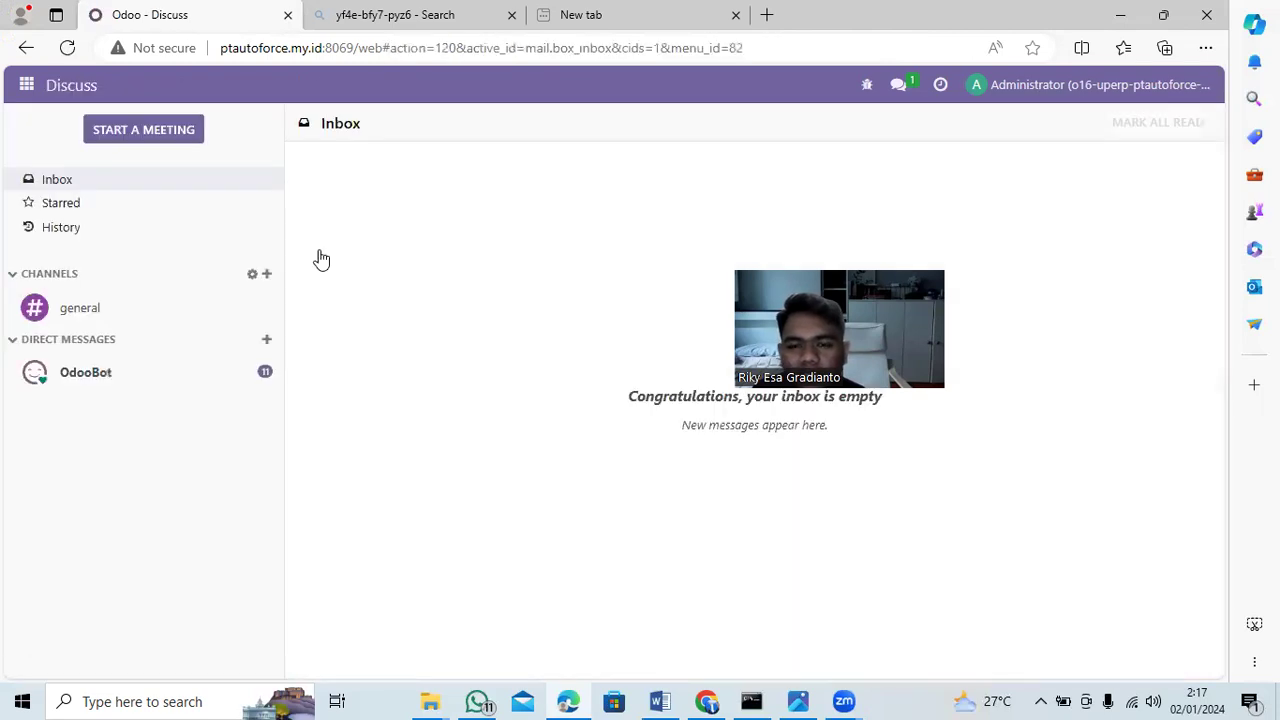
Go from Discuss back to the Odoo Apps list
click(28, 86)
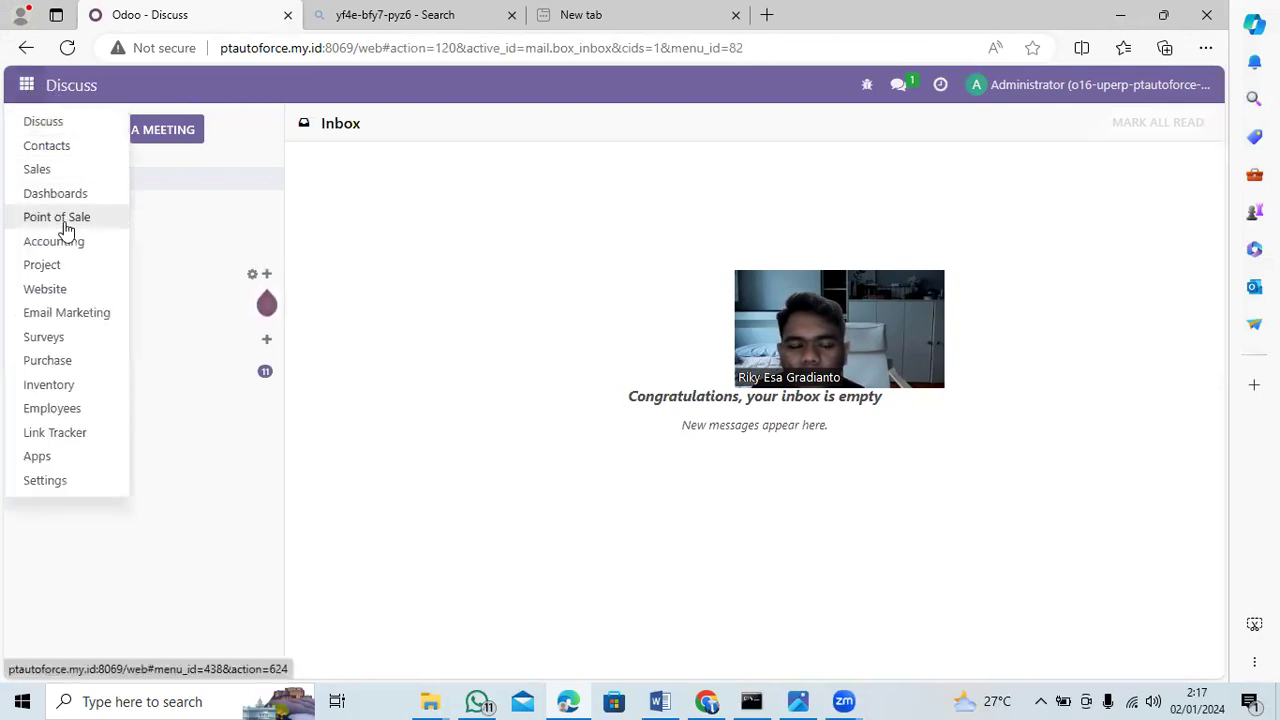
click(62, 463)
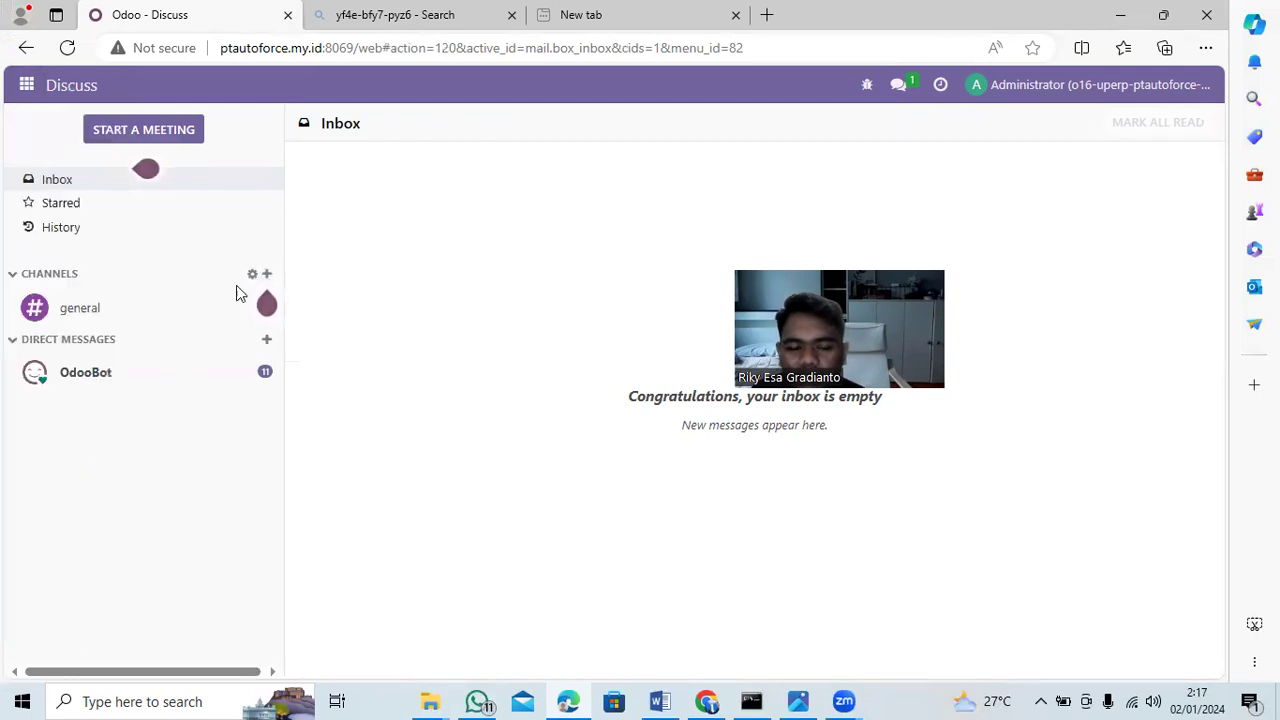